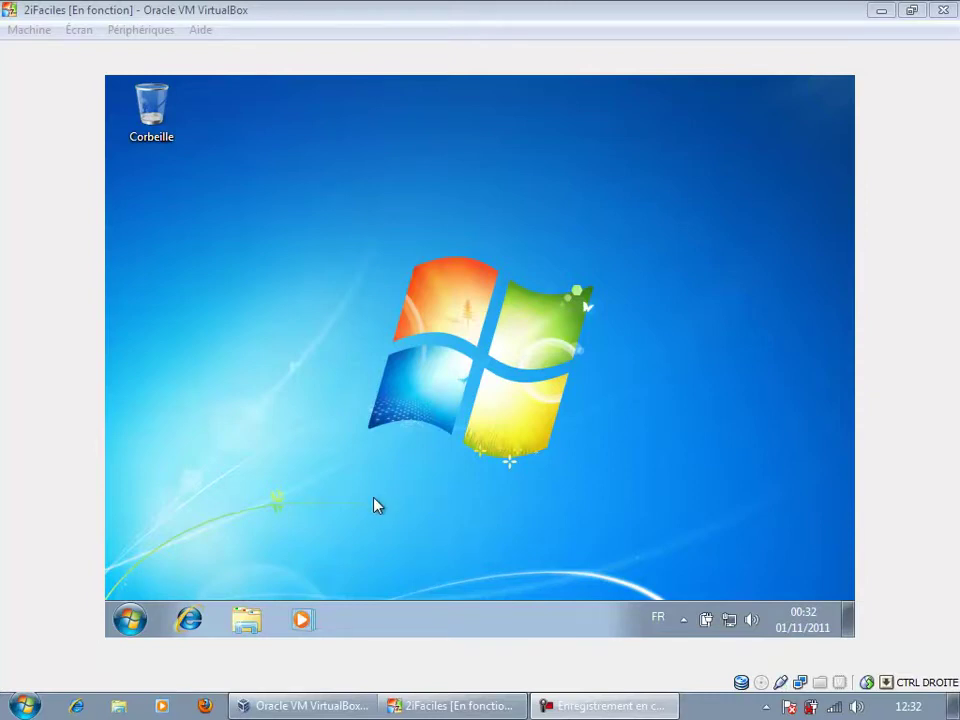
Log off the current Windows 7 session in the virtual machine.
left_click(130, 618)
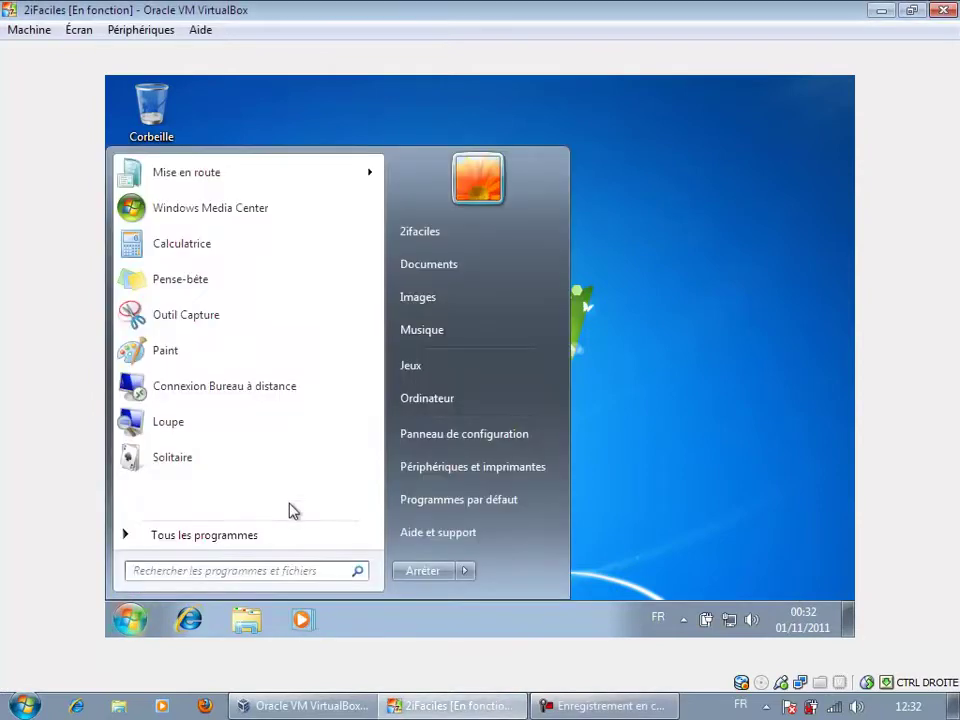
left_click(465, 570)
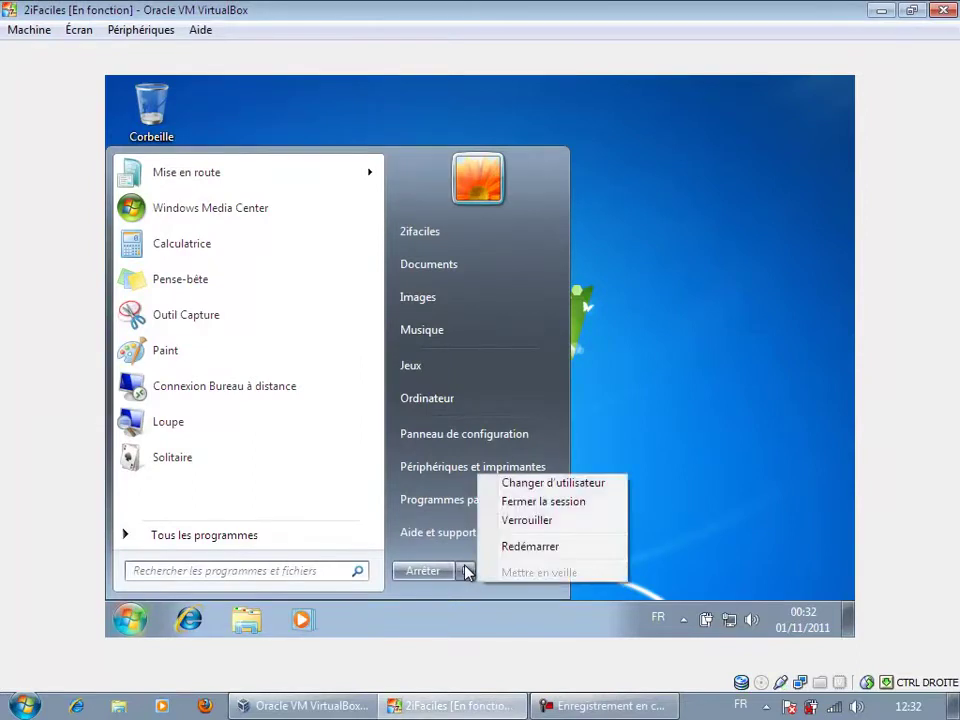
left_click(540, 505)
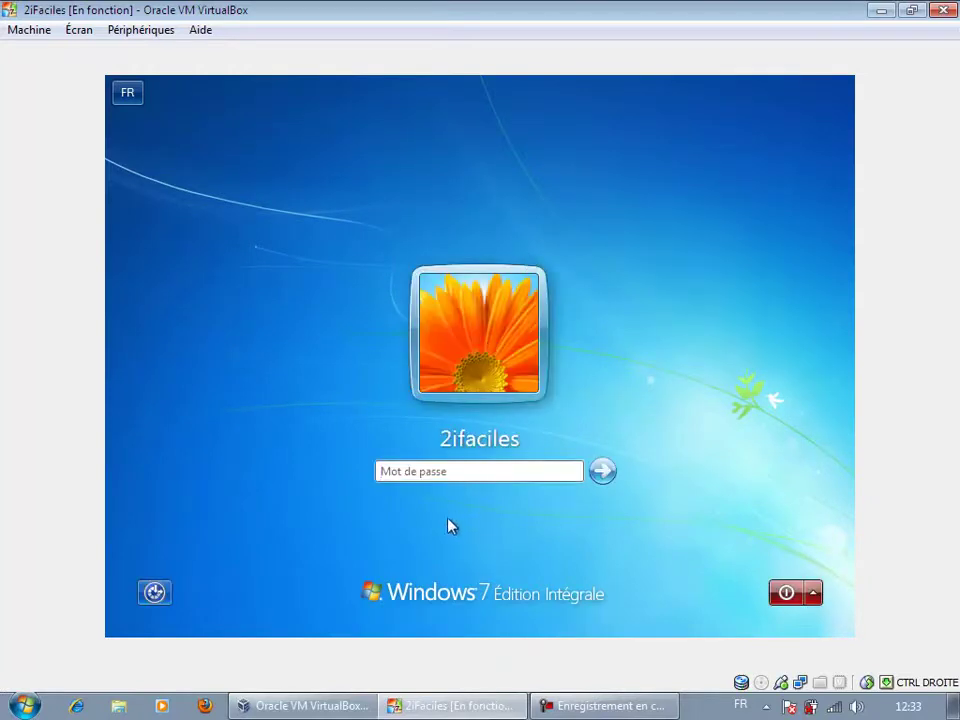
Try to sign in to the Windows account by entering its password, and dismiss the response.
left_click(443, 475)
type("*******")
key("Return")
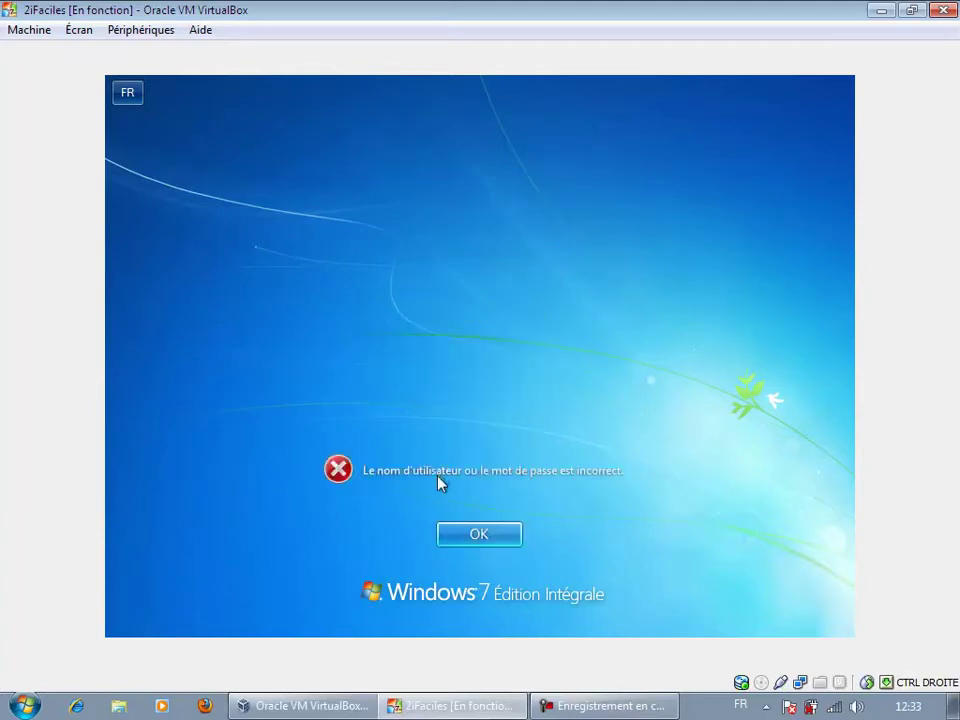
left_click(484, 540)
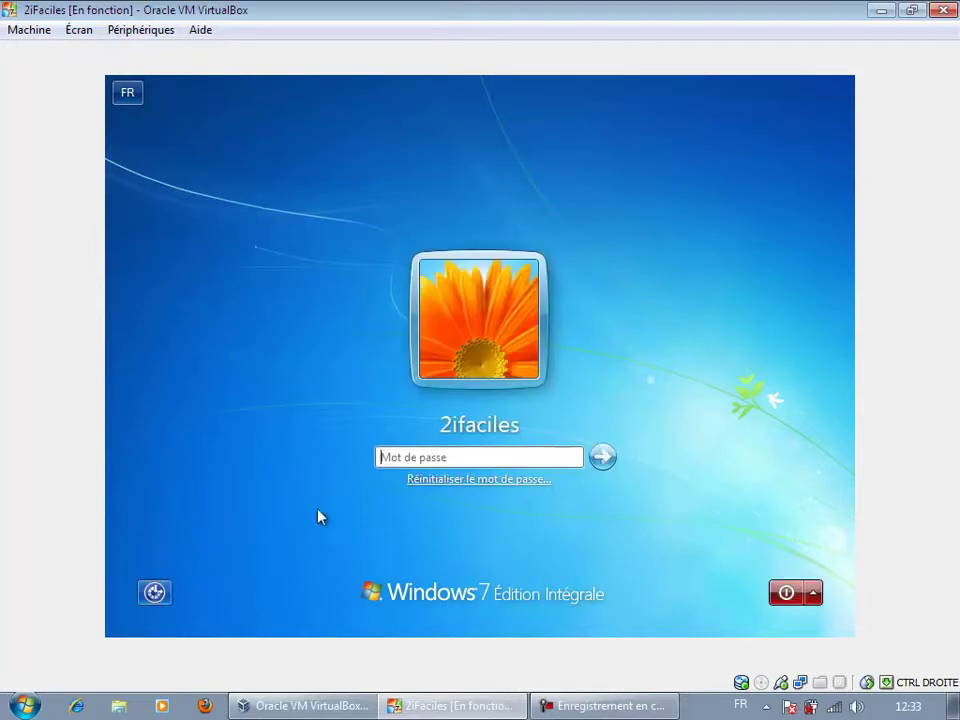
Examine the ease-of-access options offered on the Windows sign-in screen and close them without changes.
left_click(158, 585)
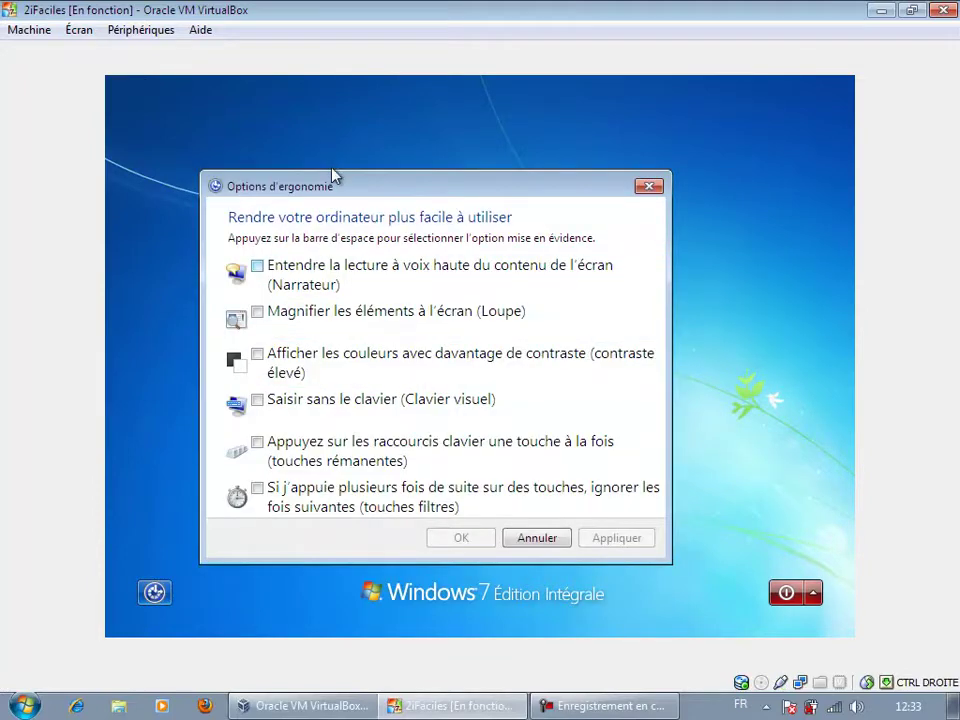
left_click(555, 539)
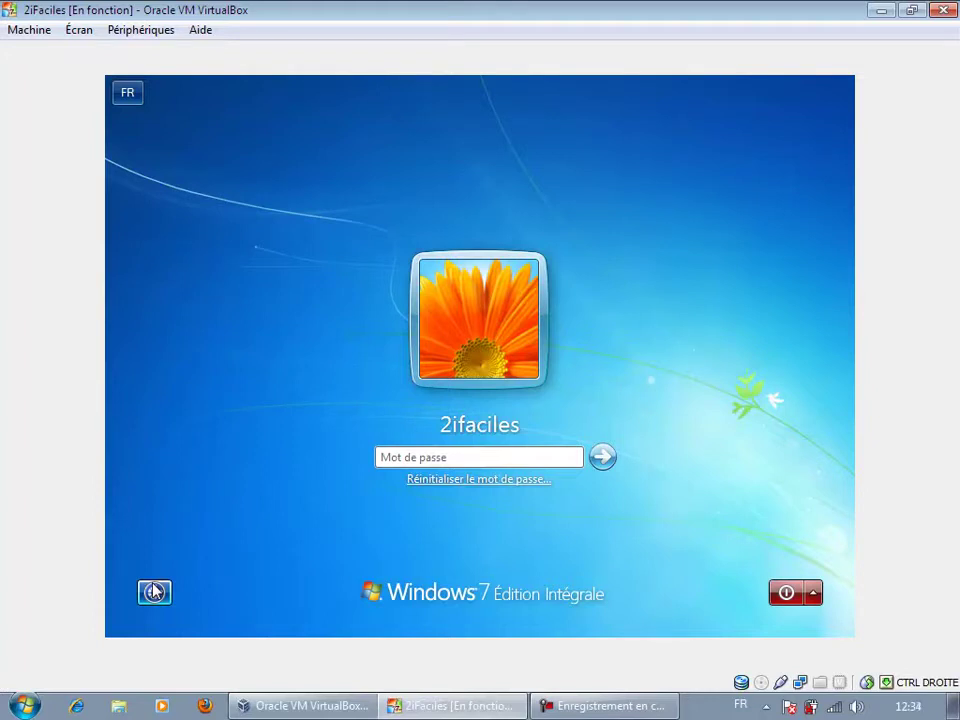
Restart the virtual machine and attach the host drive D: as its CD/DVD drive.
left_click(815, 598)
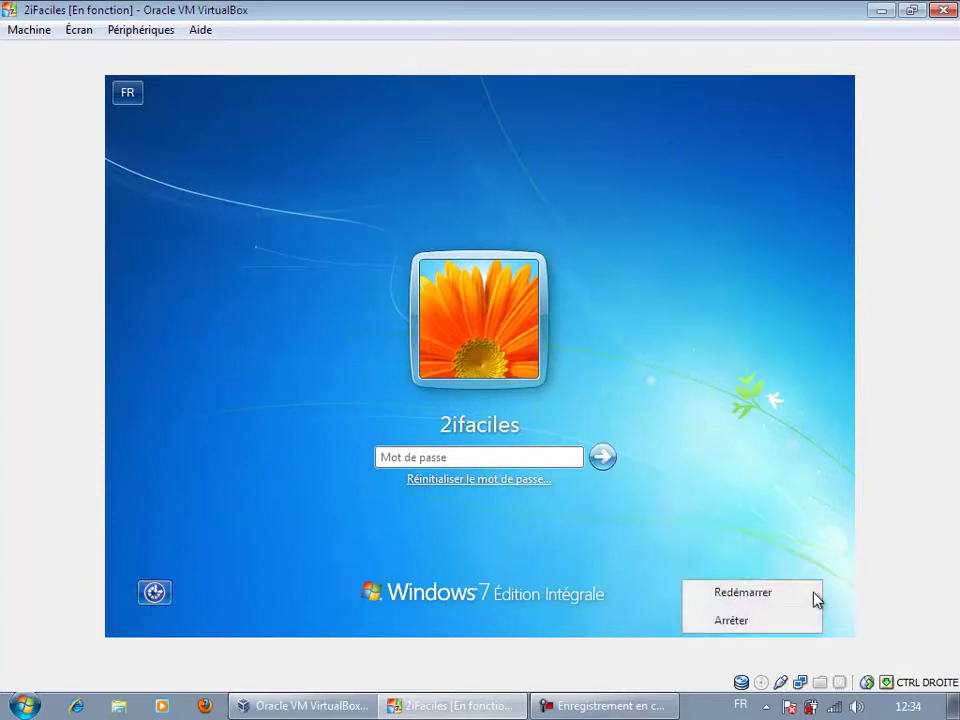
left_click(729, 600)
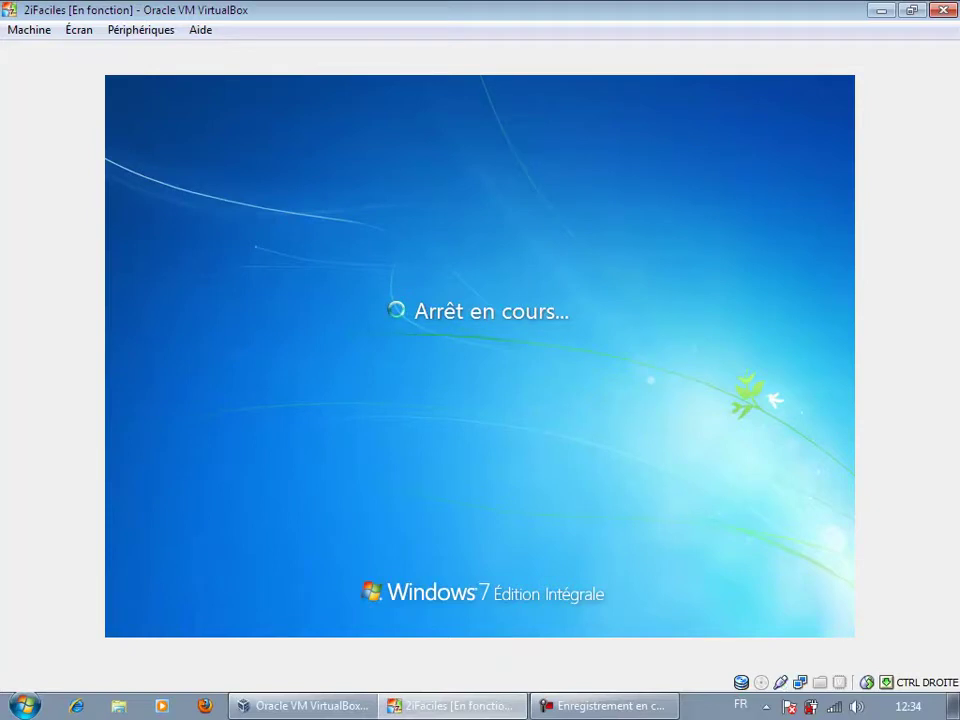
right_click(761, 683)
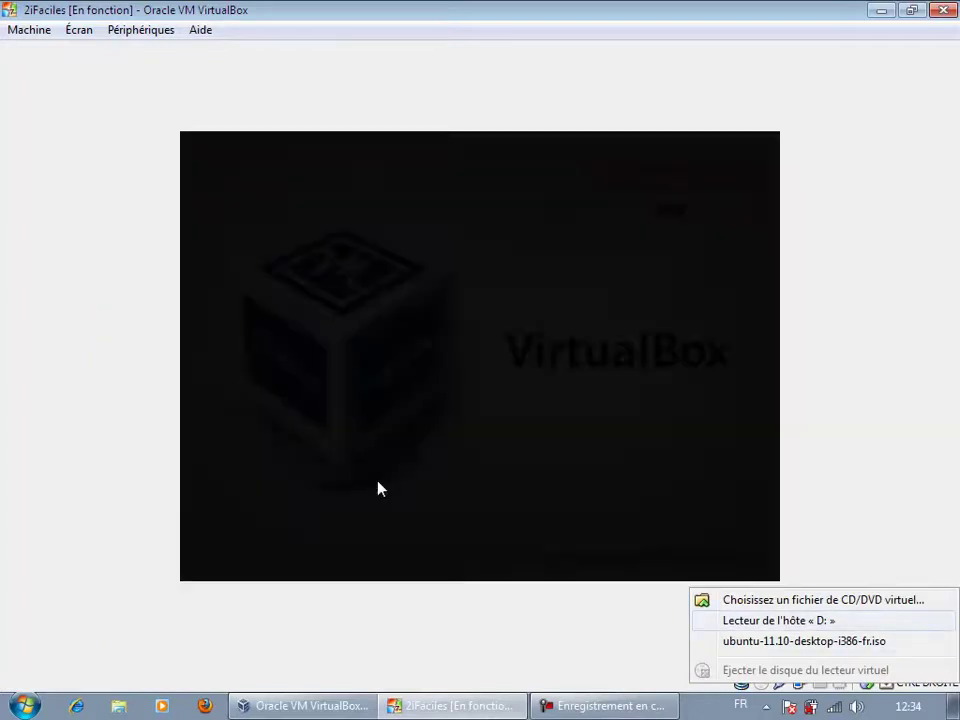
left_click(779, 621)
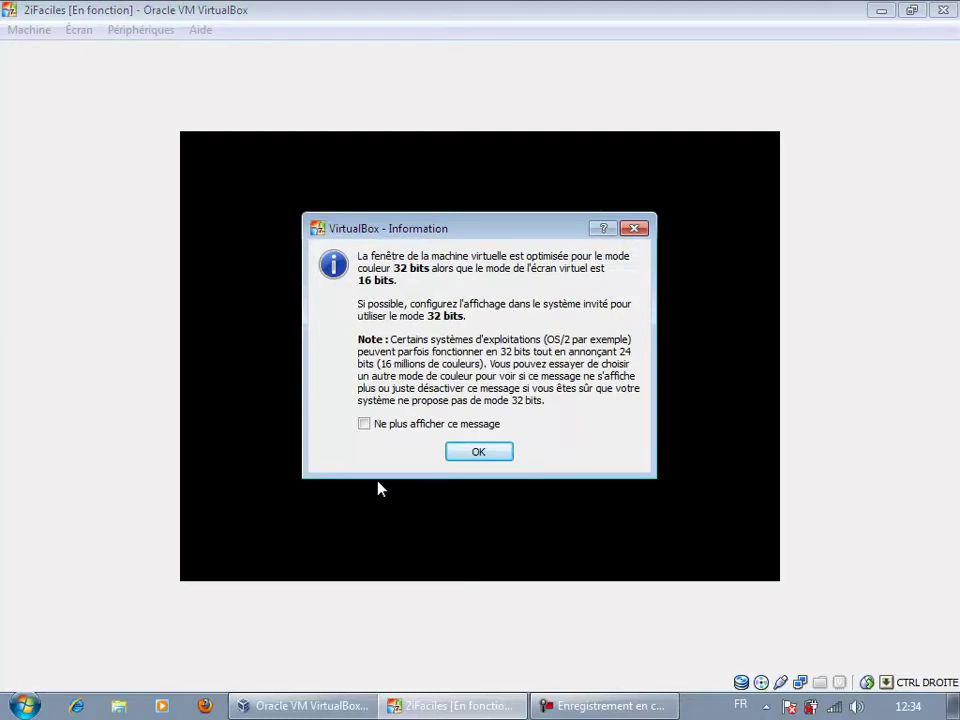
Dismiss the VirtualBox colour-mode information message, choosing not to show it again.
key("Tab")
key("space")
key("Return")
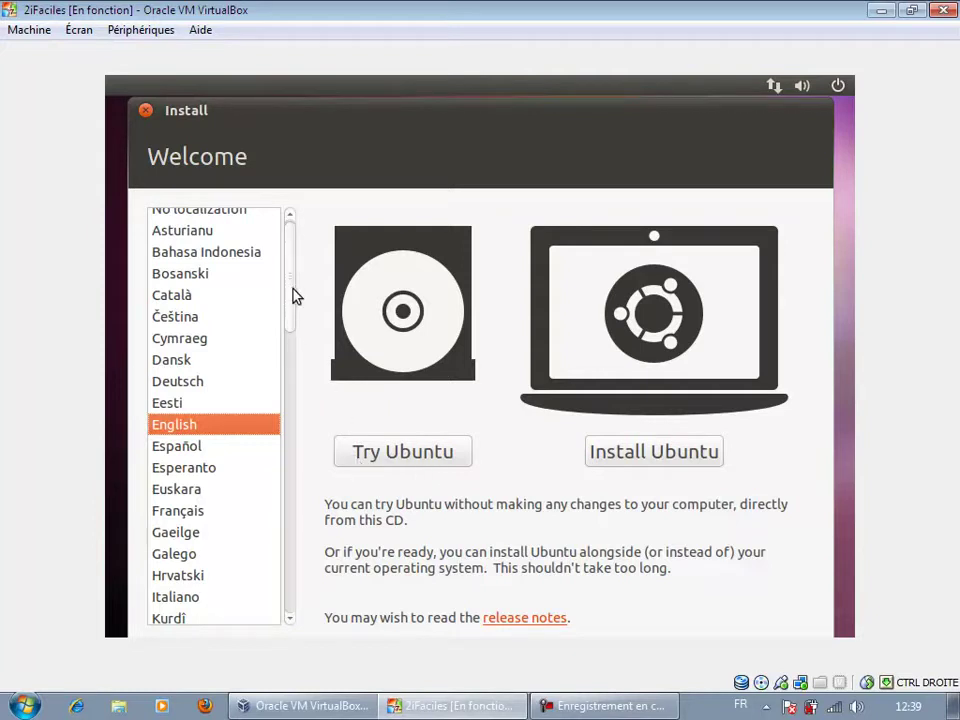
Set the Ubuntu live CD language to Français and start Ubuntu in trial mode without installing it.
left_click_drag(292, 296, 294, 360)
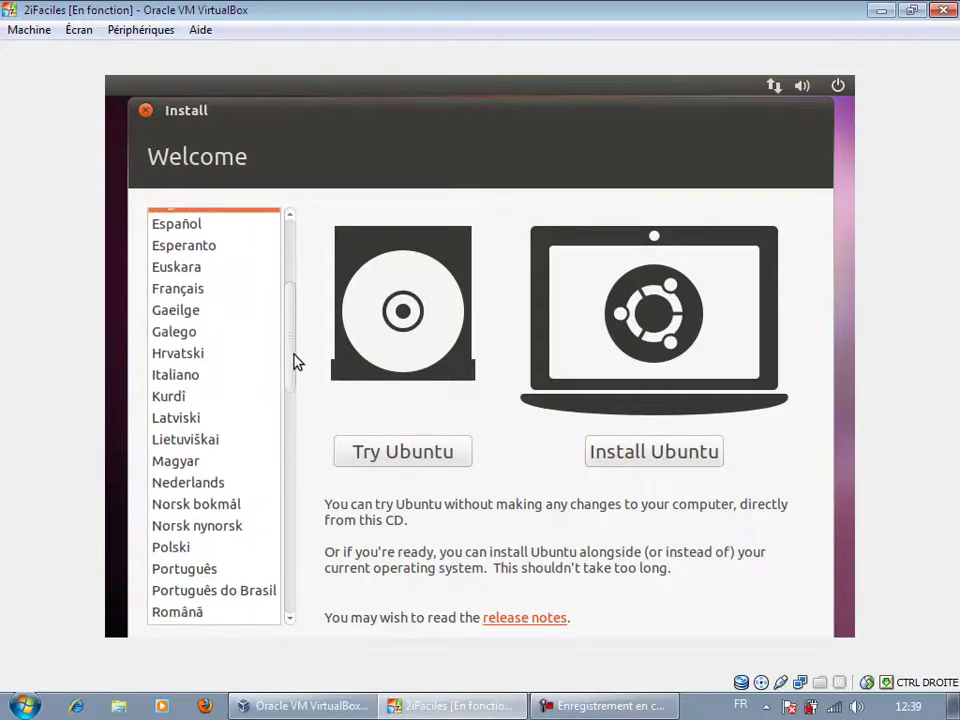
left_click(190, 290)
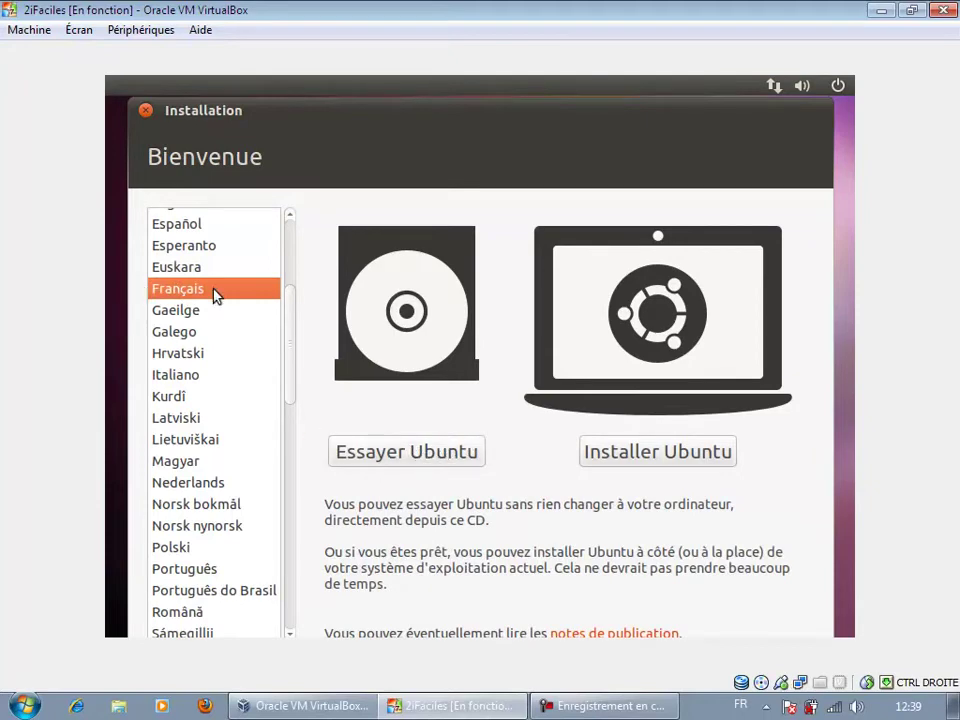
left_click(417, 457)
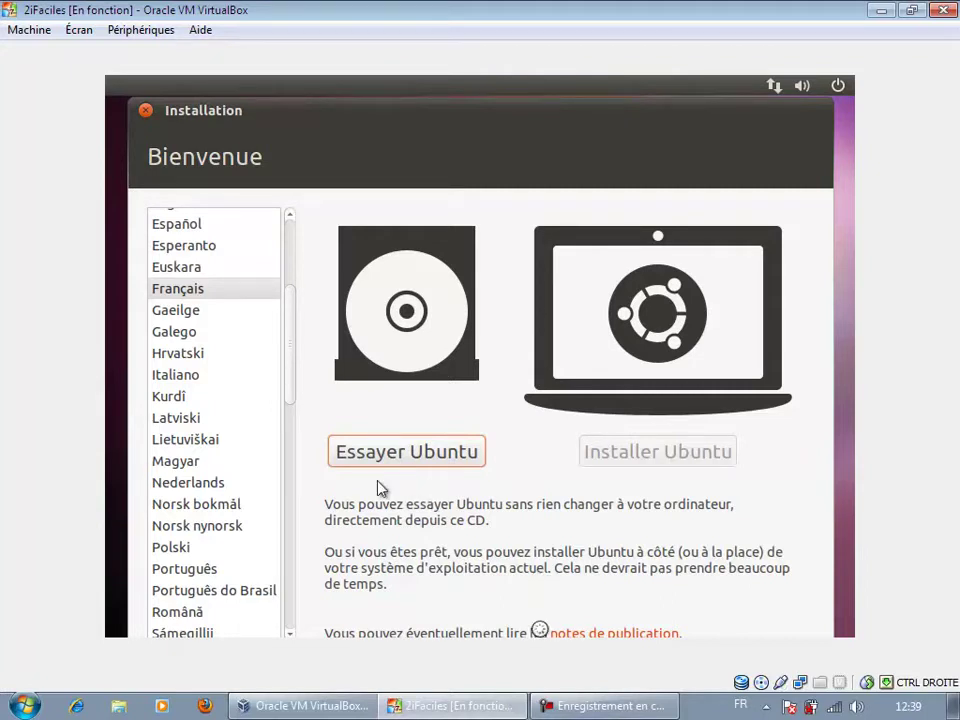
left_click(590, 706)
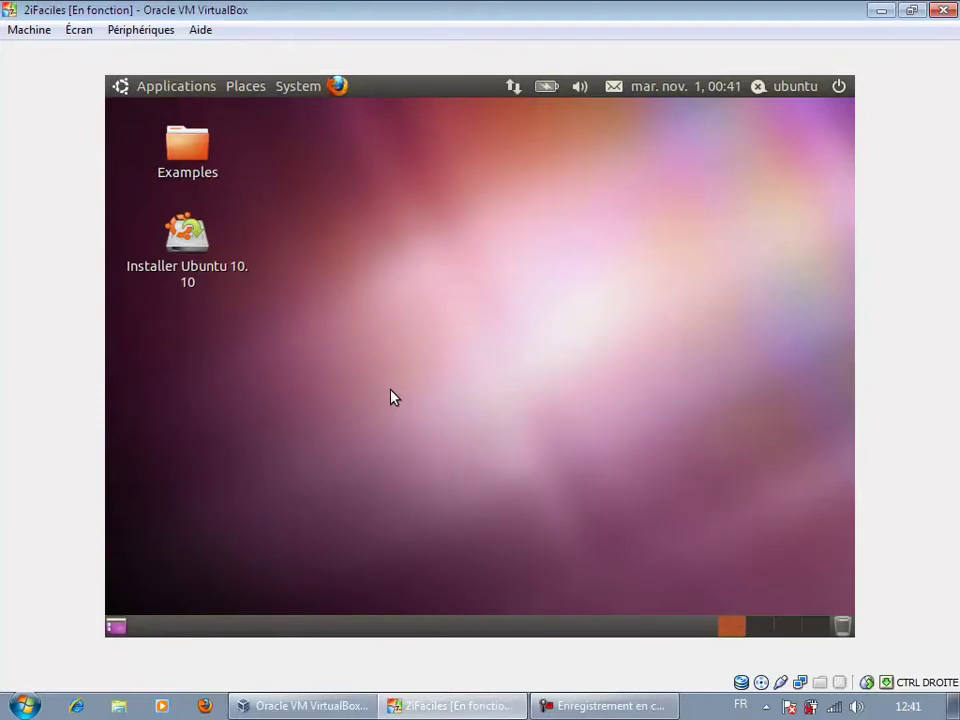
Open the Examples folder from the Ubuntu desktop and reposition its window.
left_click(194, 148)
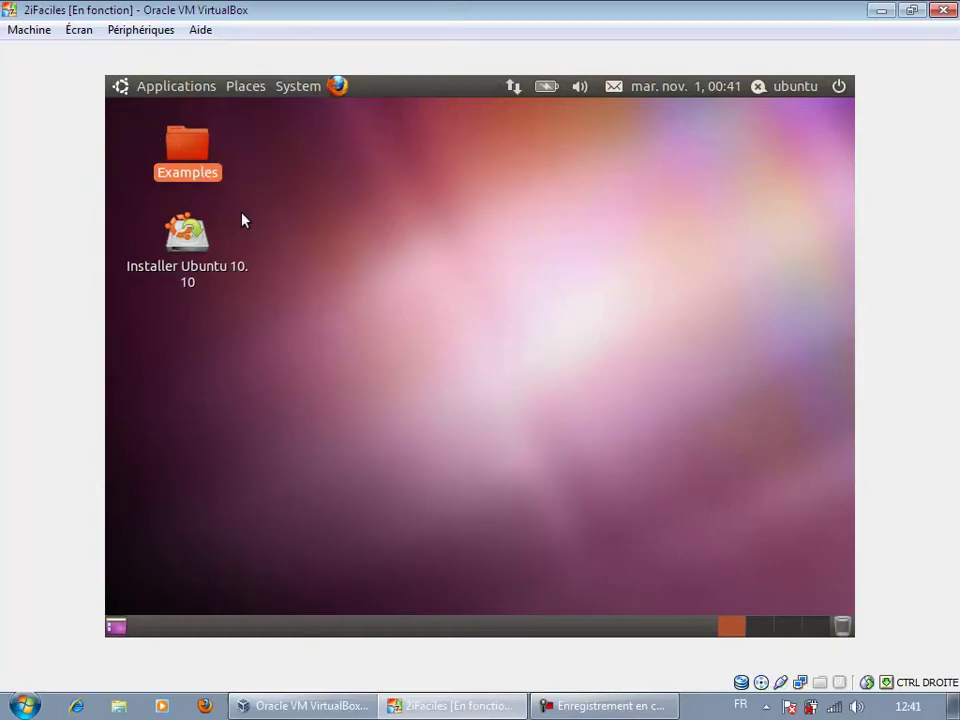
double_click(172, 150)
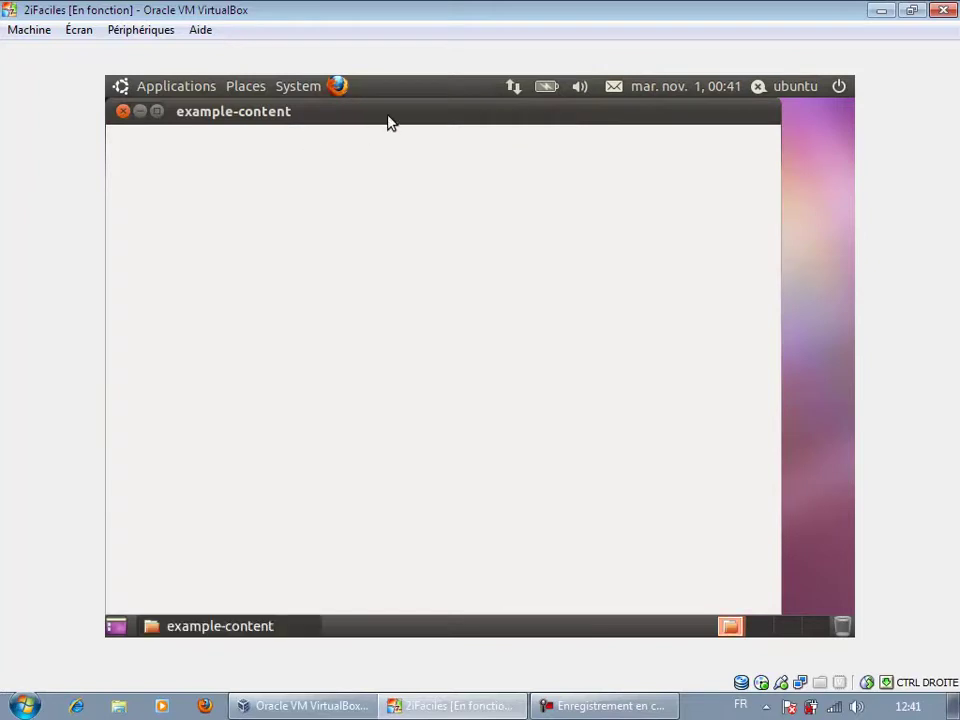
left_click_drag(394, 111, 420, 116)
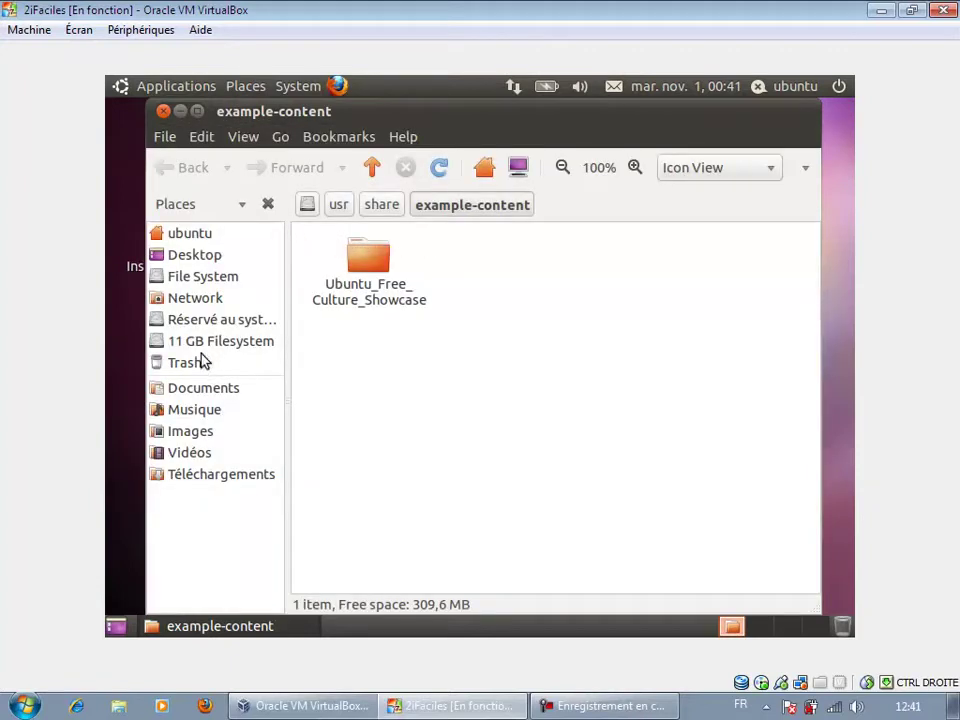
Show the File System root in the file browser and decline the upgrade to Ubuntu 11.04.
left_click(202, 275)
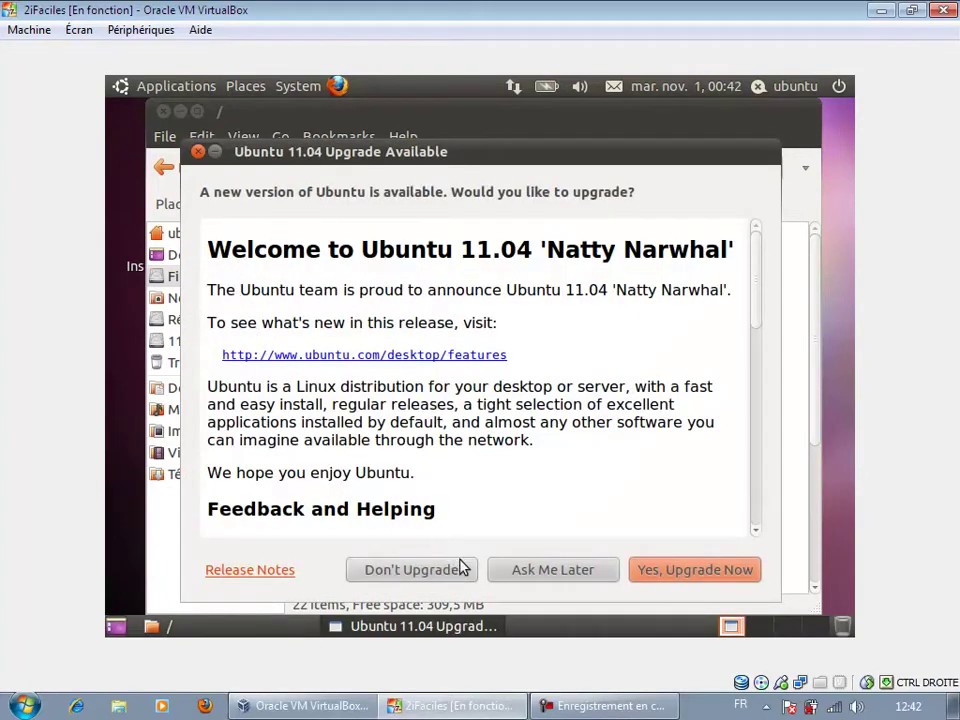
left_click(413, 573)
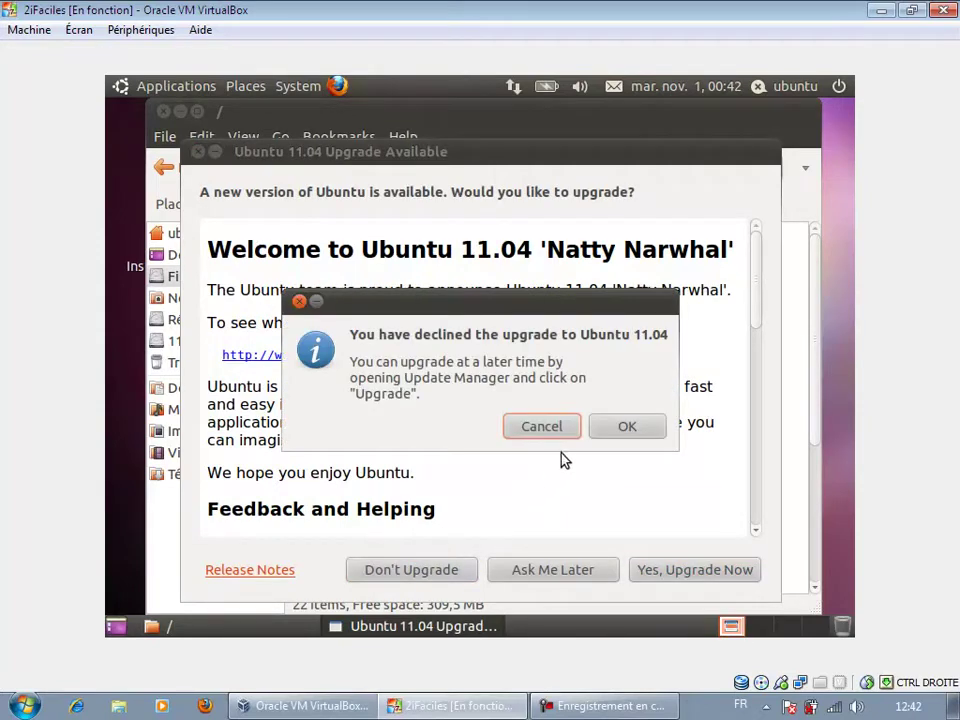
left_click(630, 427)
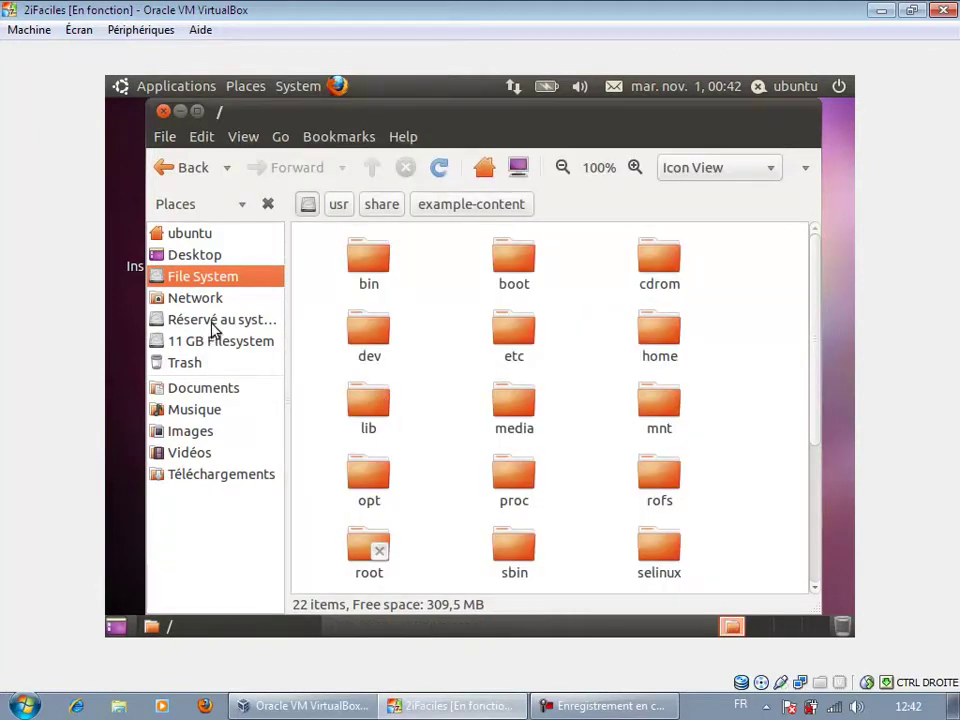
Open the System32 folder inside the Windows folder of the 11 GB Filesystem partition.
left_click(193, 346)
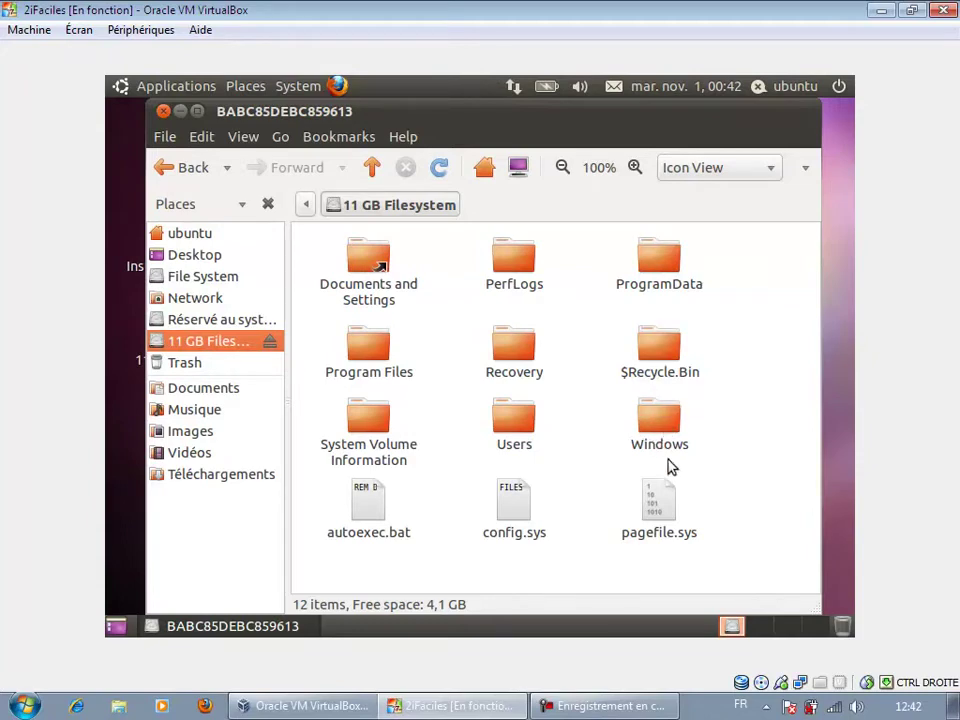
left_click(652, 424)
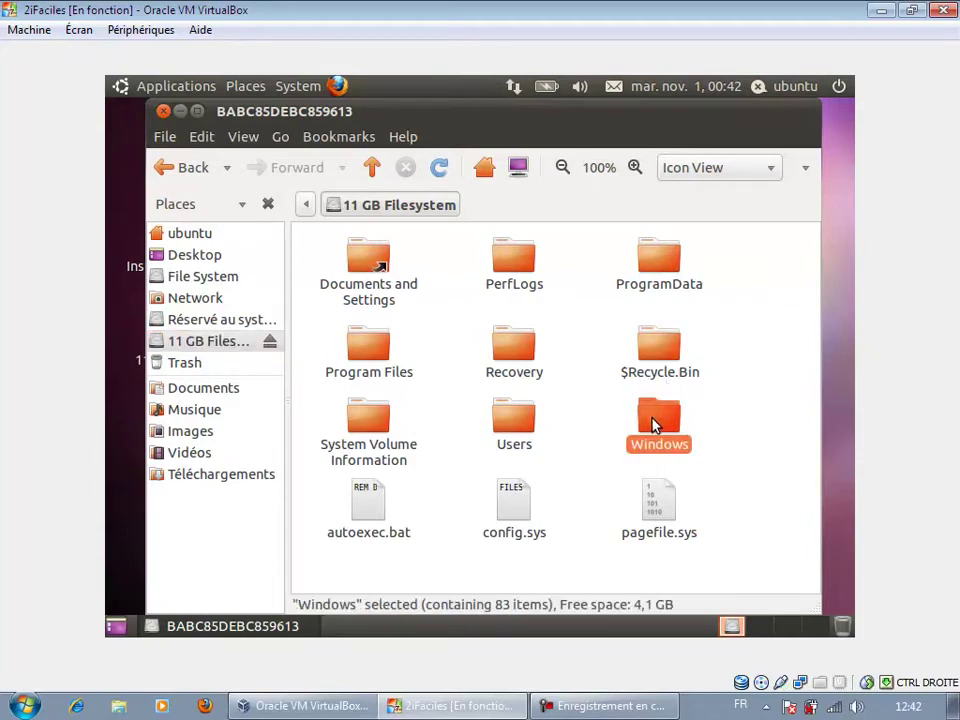
double_click(652, 424)
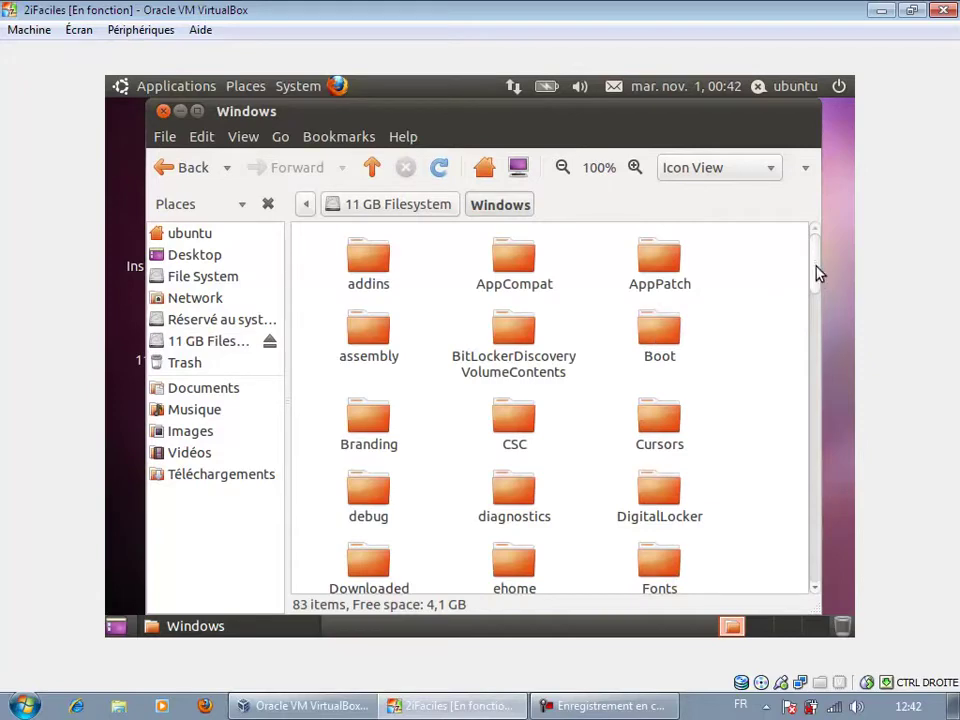
mouse_move(816, 283)
left_mouse_down()
mouse_move(797, 459)
mouse_move(797, 446)
left_mouse_up()
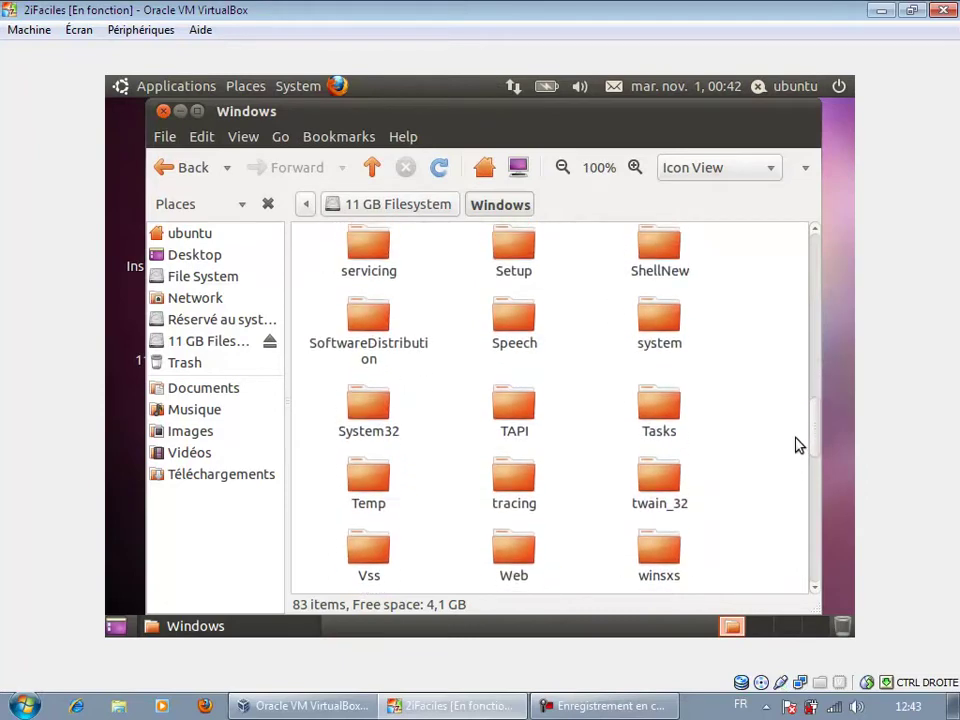
left_click(372, 427)
double_click(372, 427)
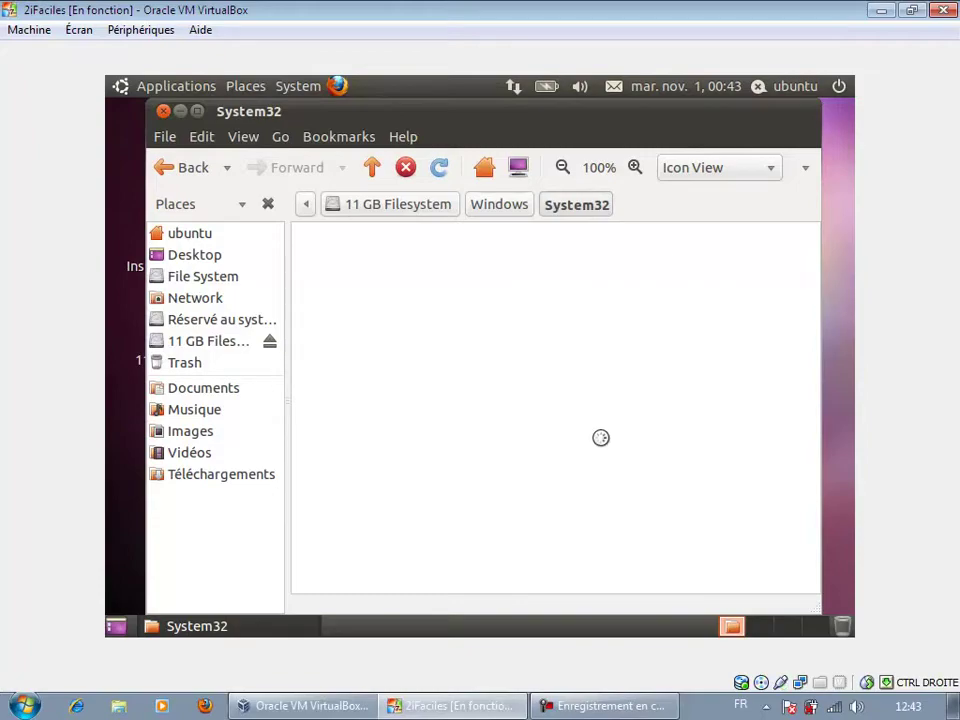
left_click(604, 706)
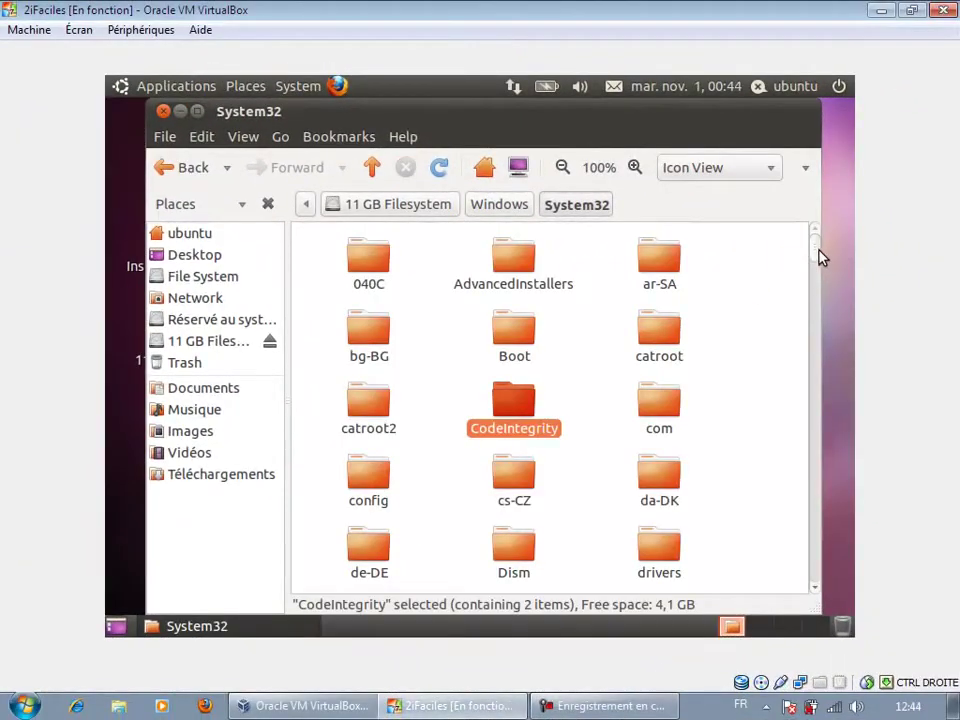
Find and select Utilman.exe in the System32 folder by searching for "utilman".
left_click_drag(814, 249, 808, 329)
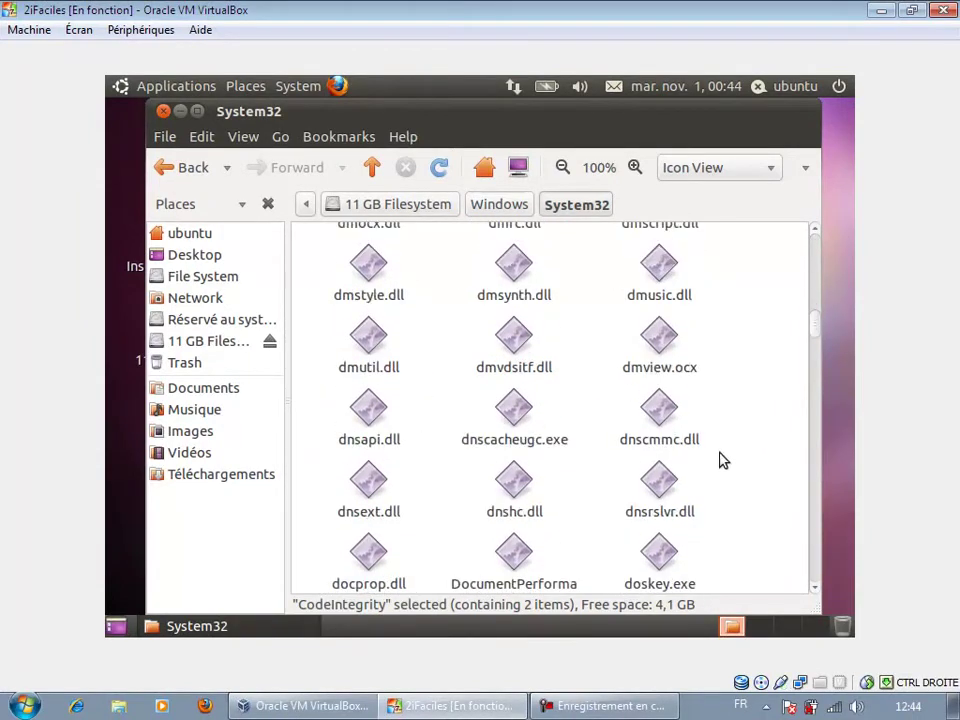
left_click(723, 459)
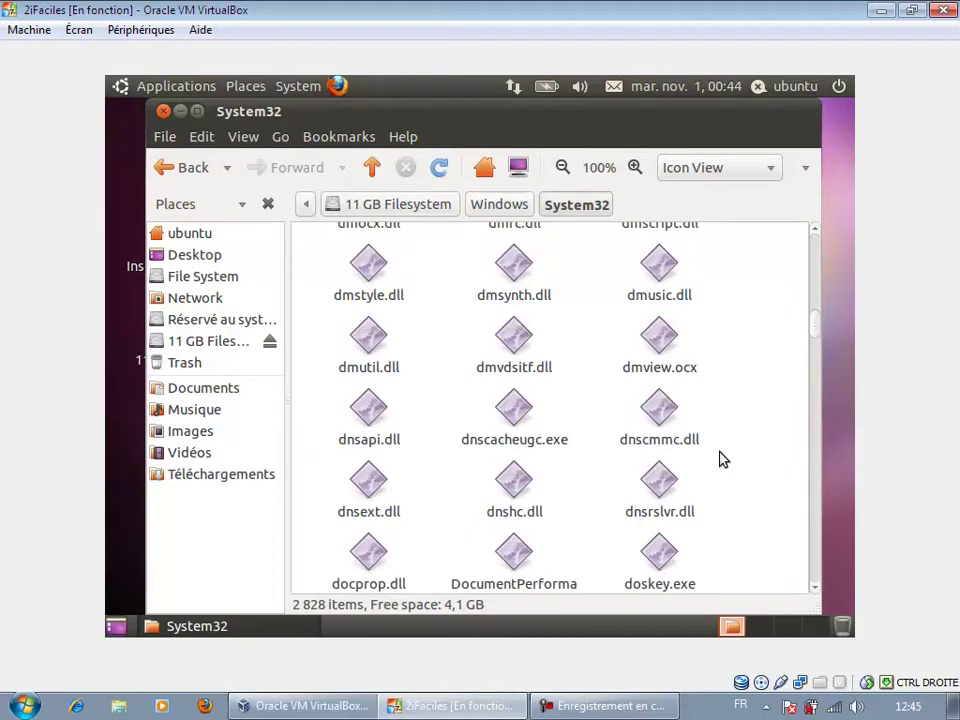
type("u")
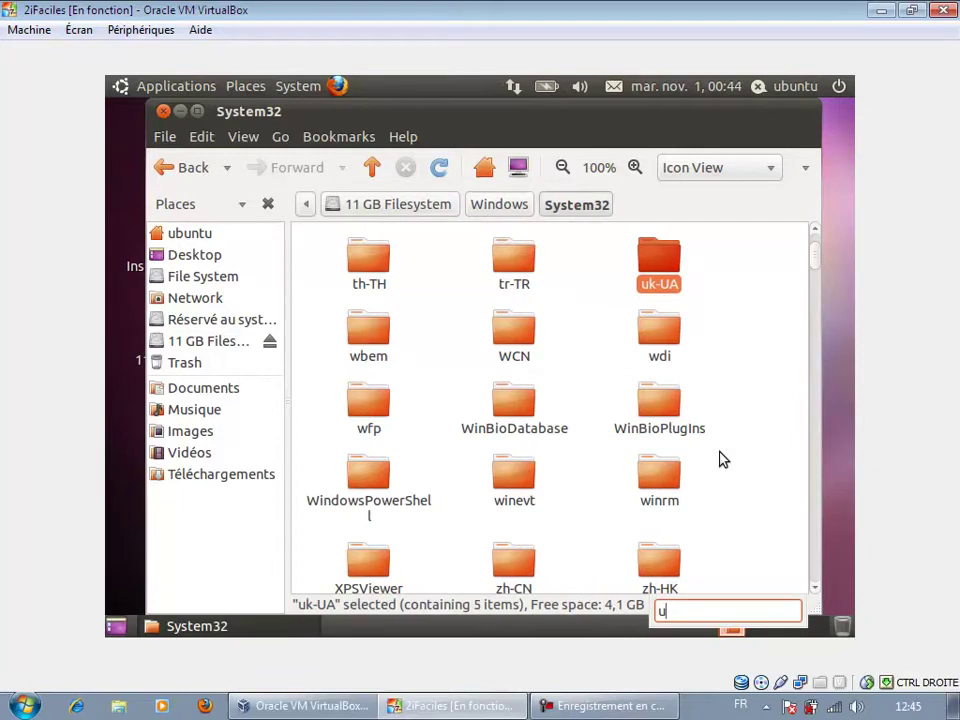
type("til")
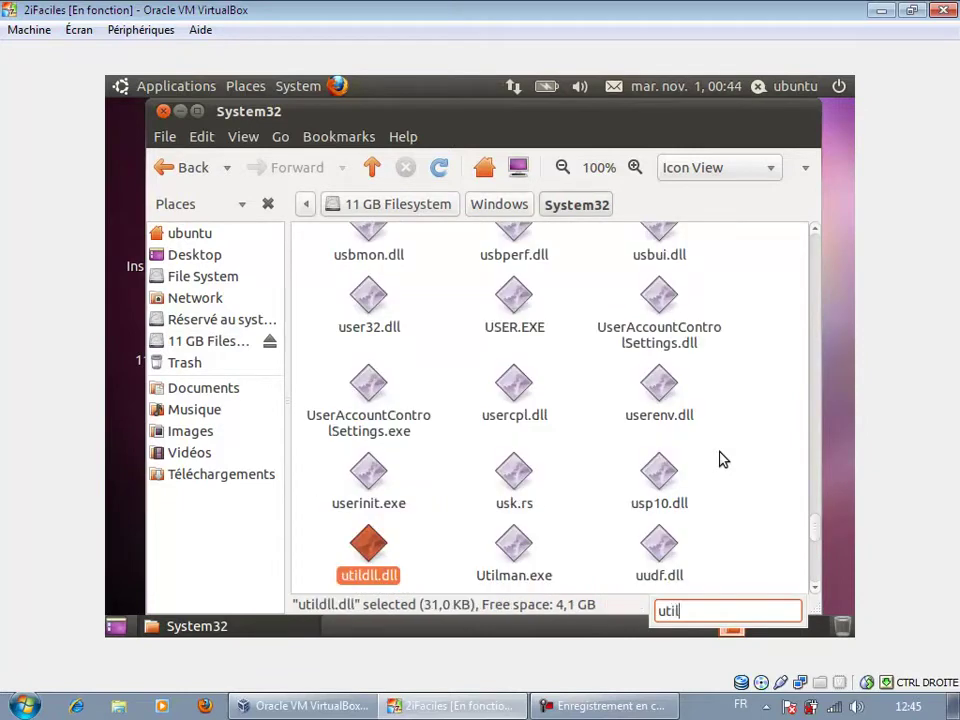
type("man")
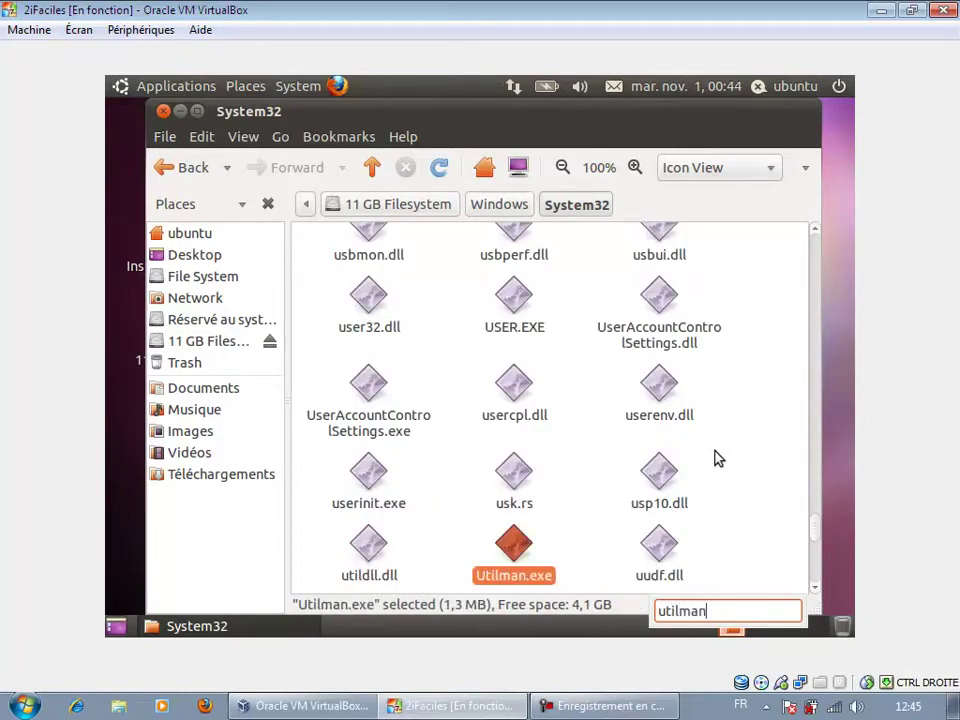
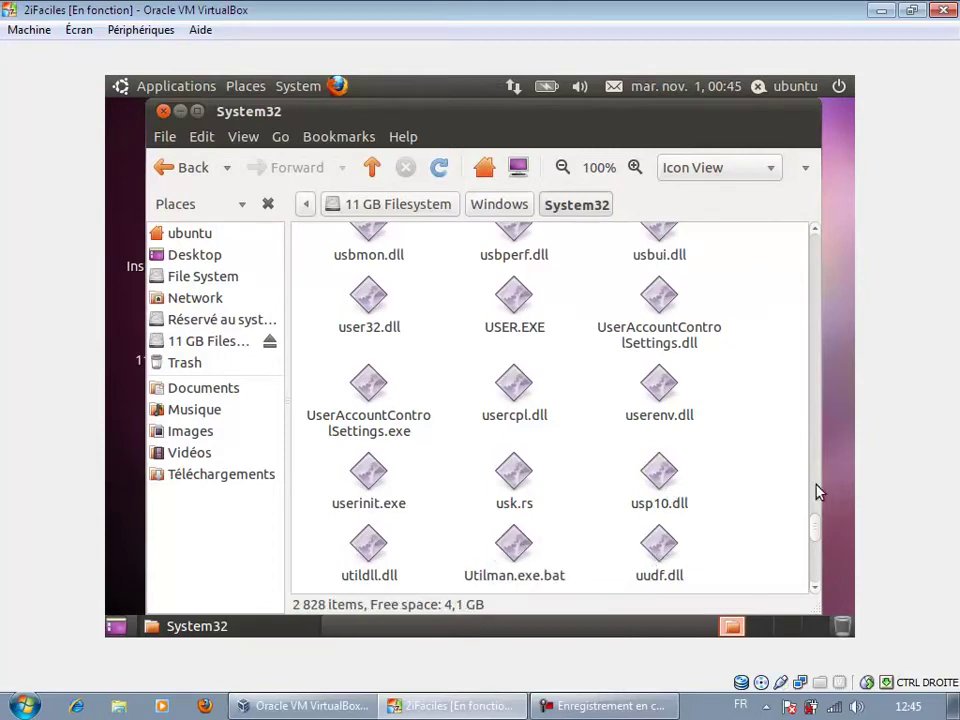
Find cmd.exe in the System32 folder by searching for "cmd" and rename it to Utilman.exe.
type("c")
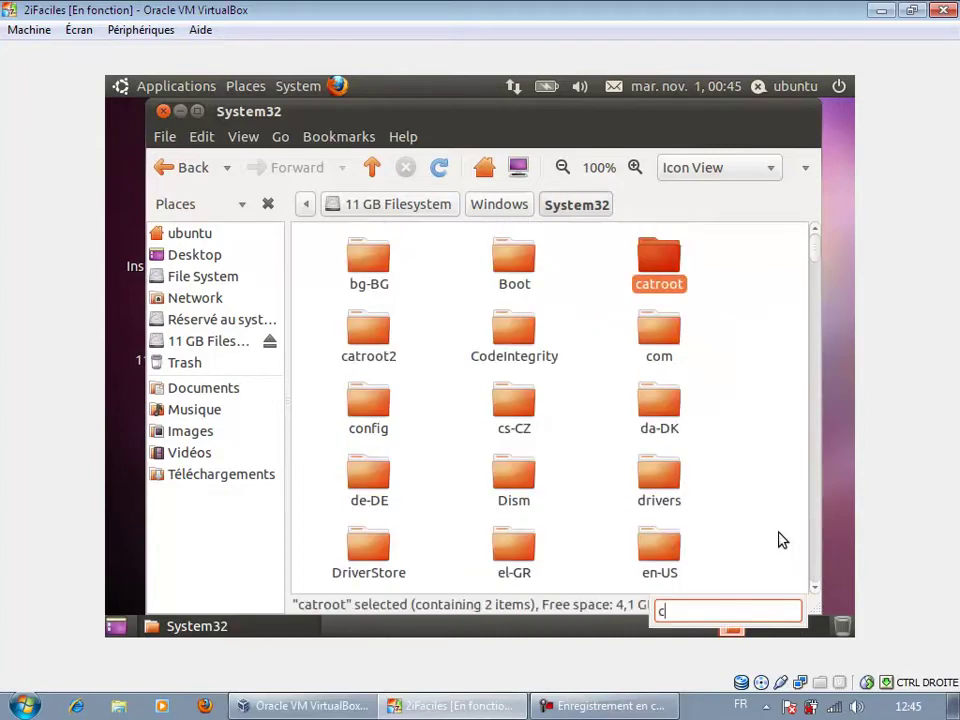
type("md")
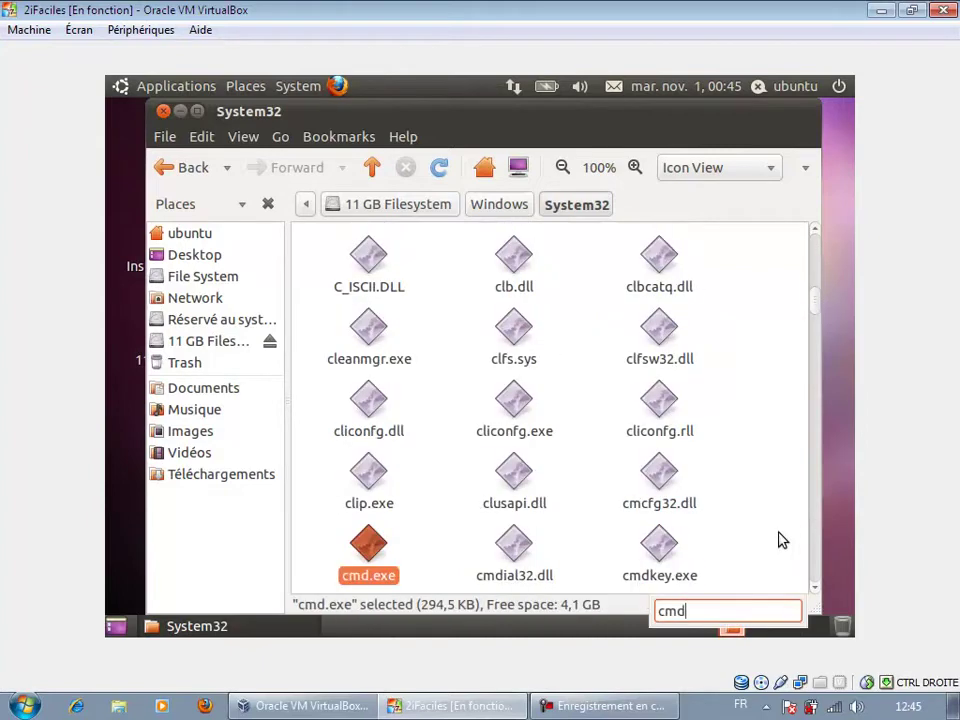
right_click(388, 576)
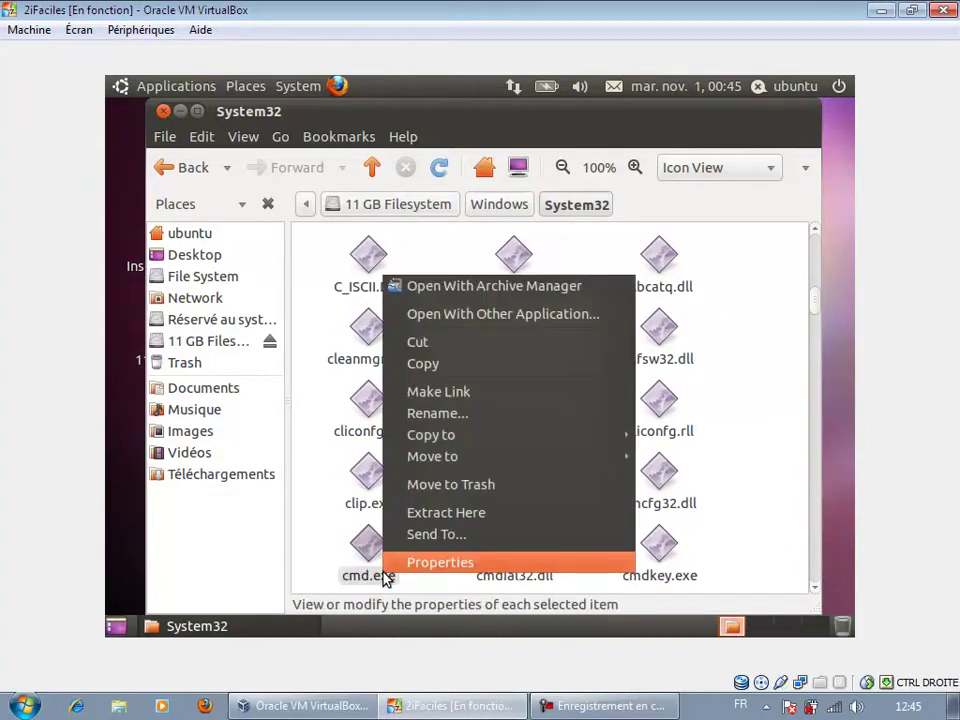
left_click(435, 413)
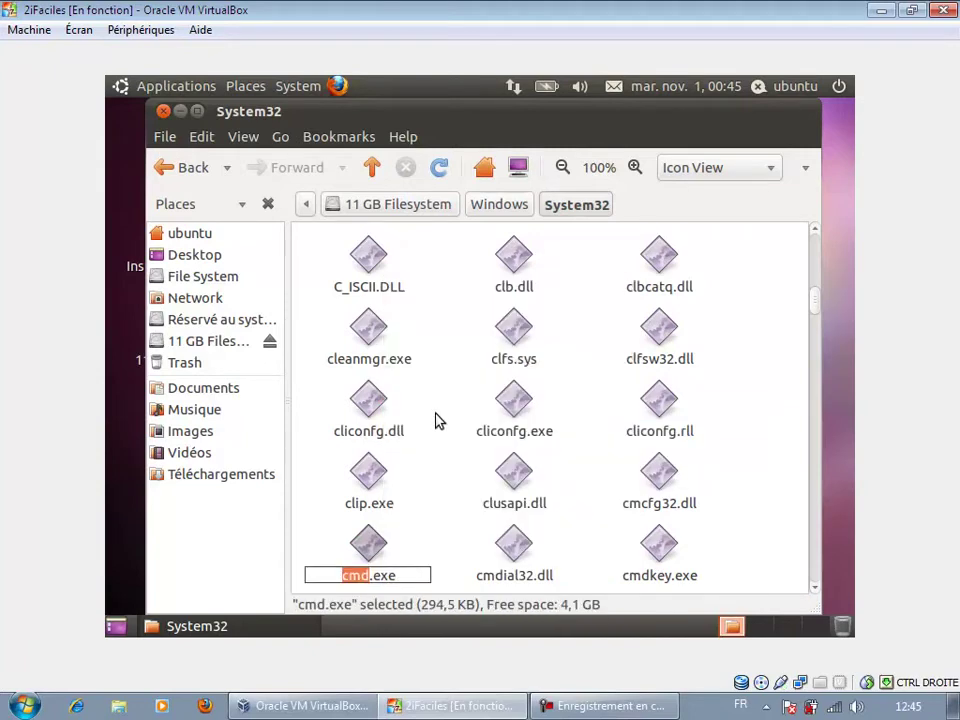
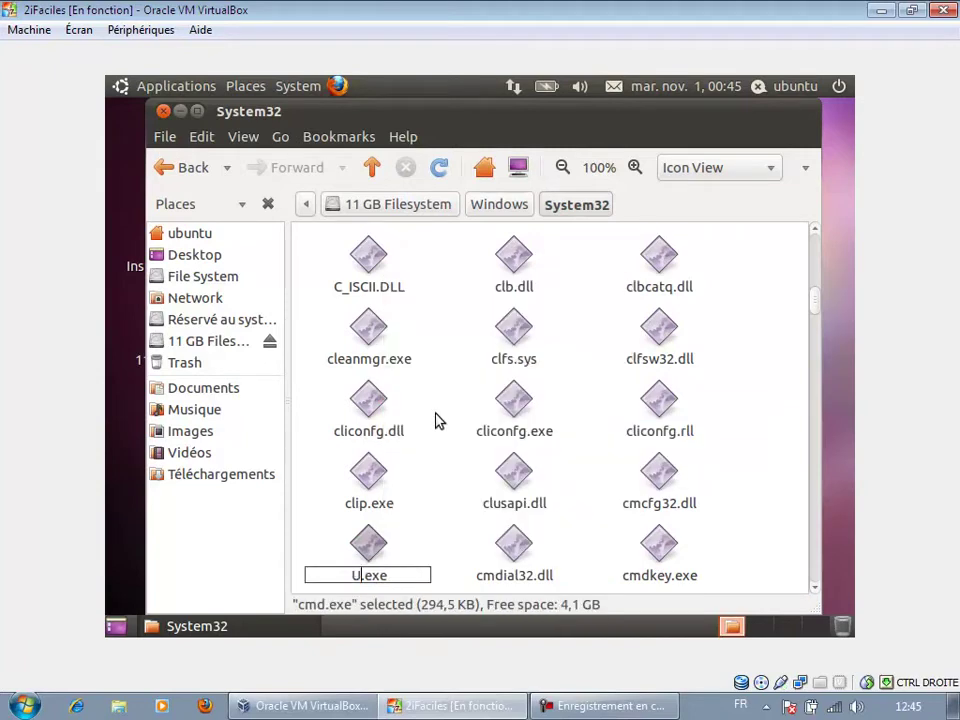
type("U")
type("tilman")
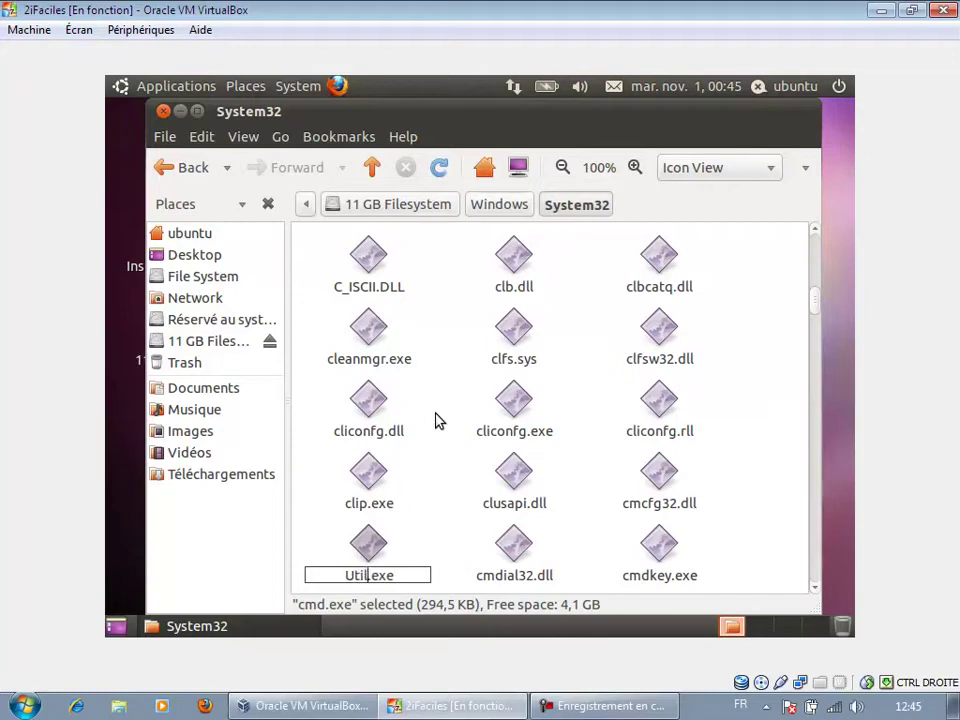
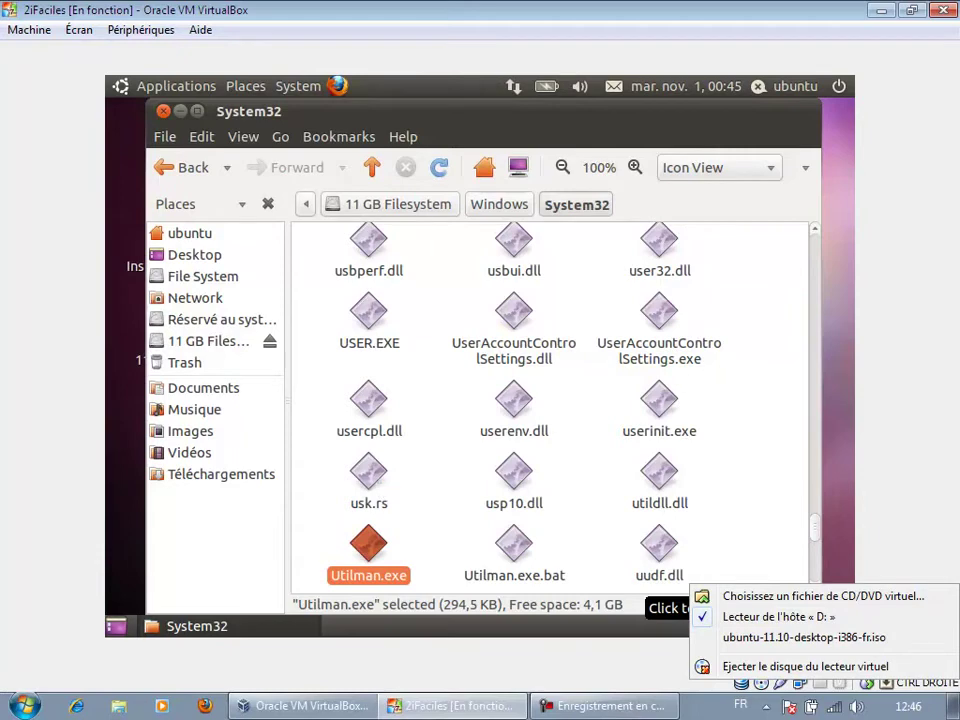
Restart the Ubuntu live session and continue past the media removal prompt to boot the virtual machine into Windows 7.
left_click(838, 86)
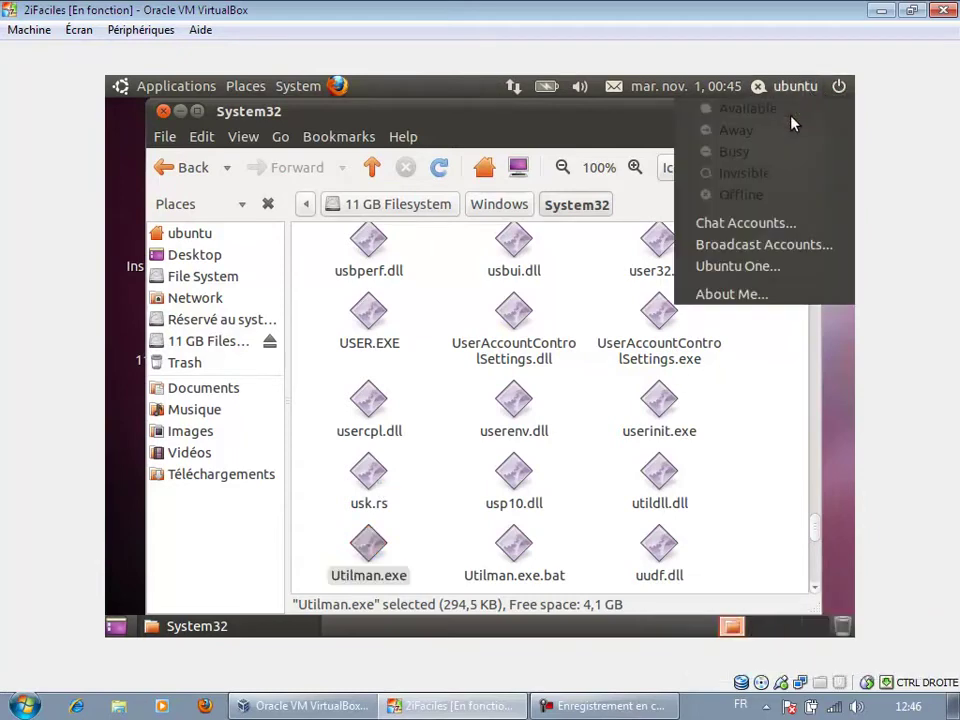
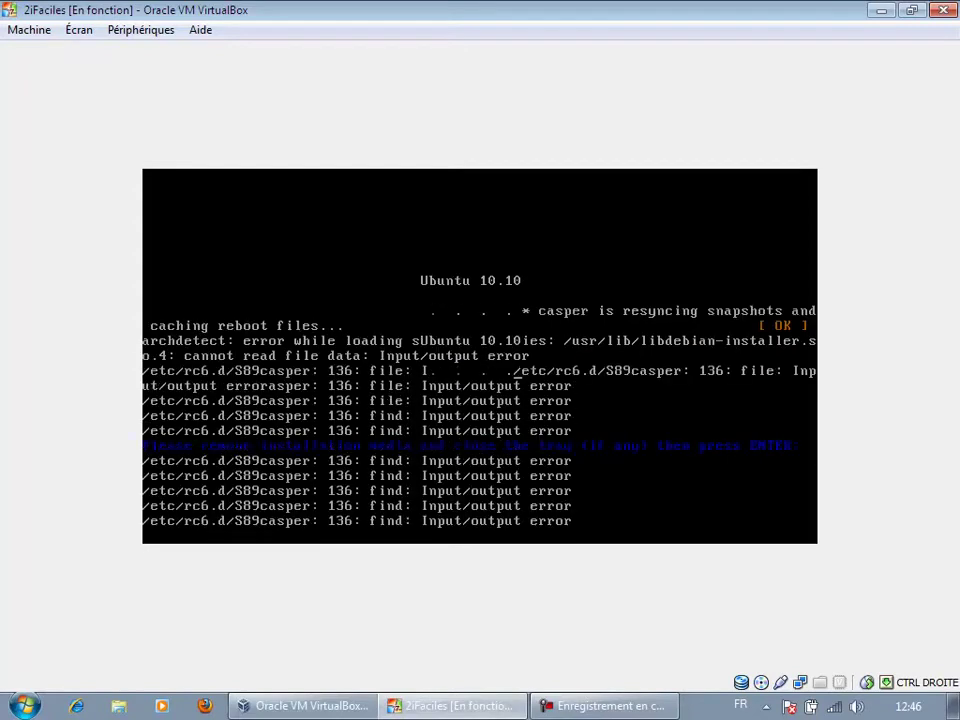
key("Return")
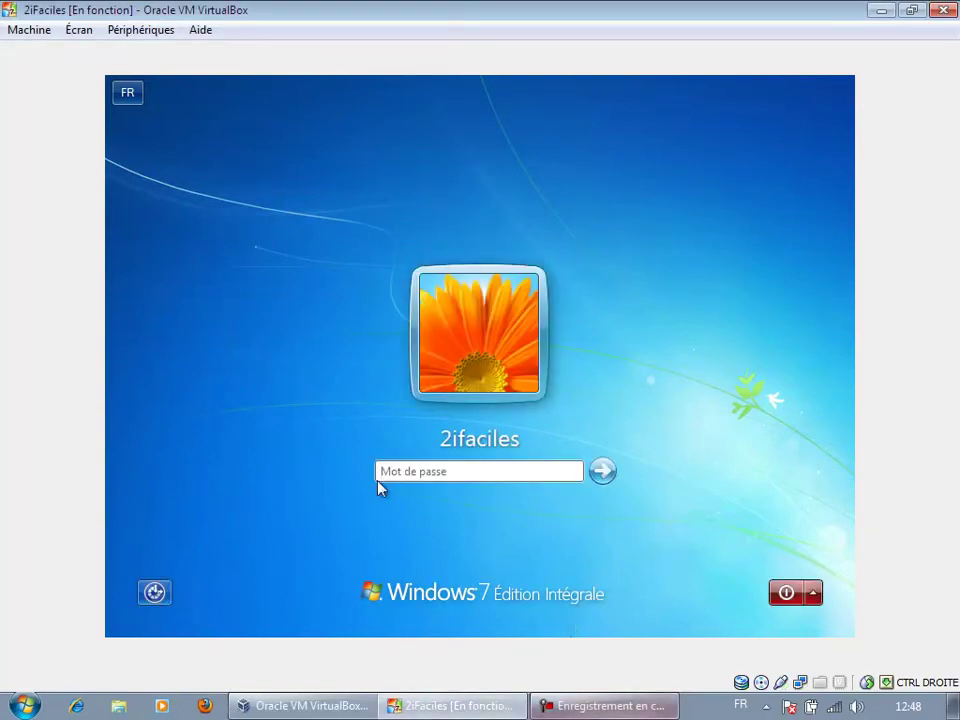
left_click(604, 706)
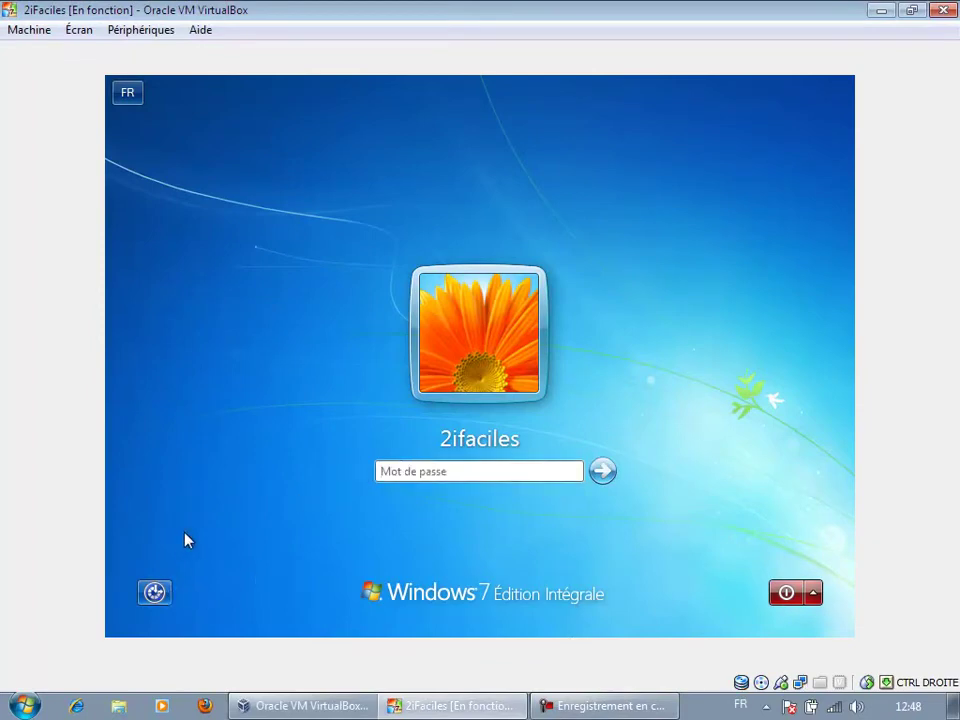
Launch the Ease of Access tool on the Windows 7 sign-in screen and sign in to the account.
left_click(155, 596)
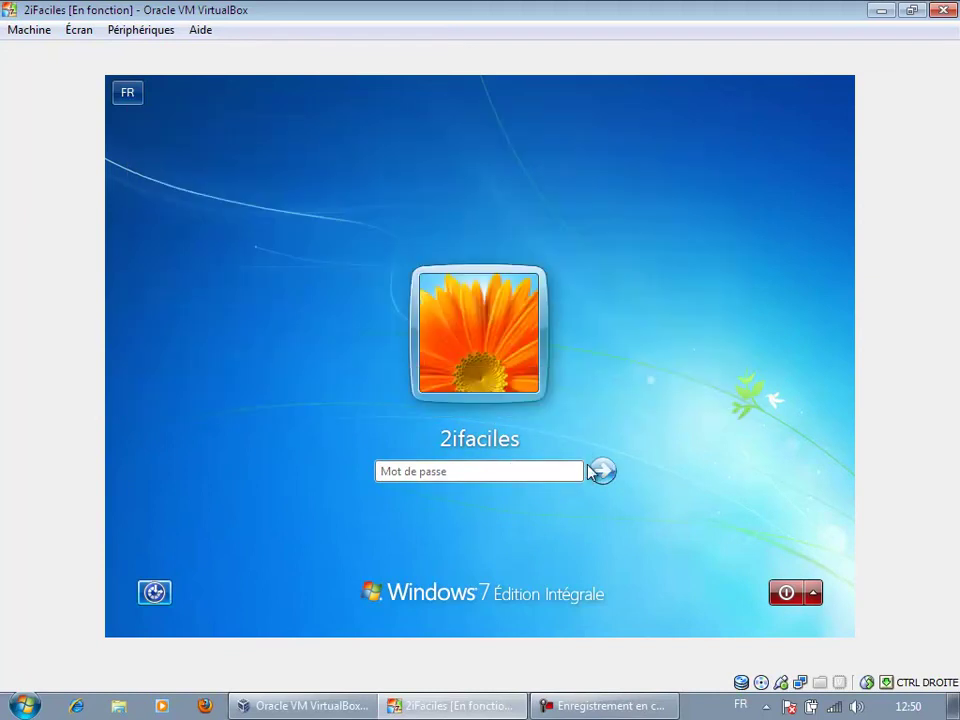
left_click(603, 472)
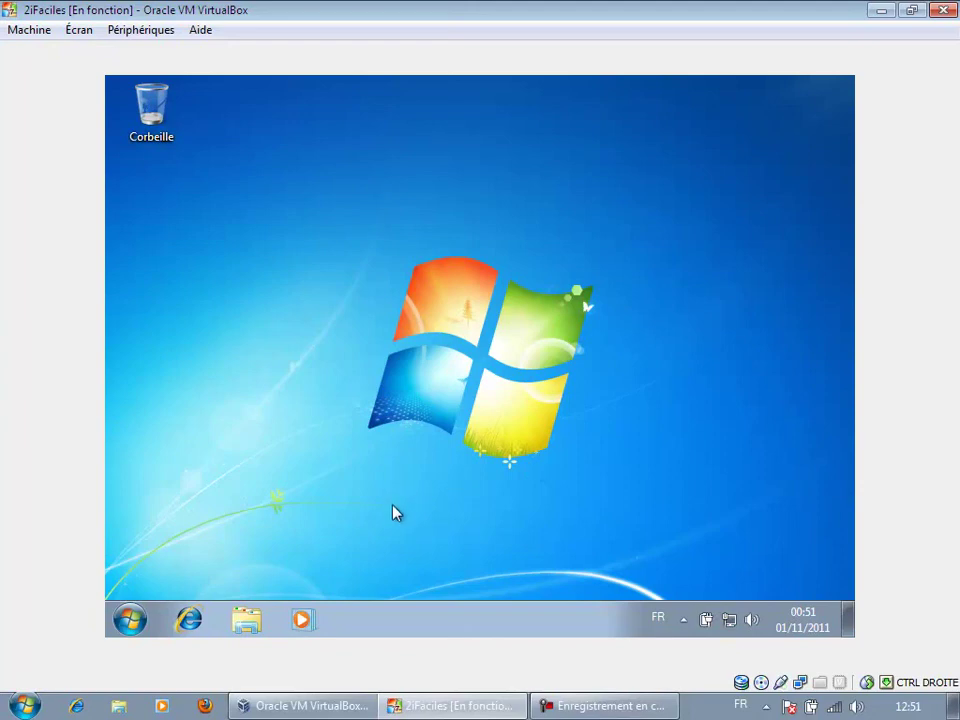
Try to launch cmd with the Run command, and reopen and cancel the Run dialog.
key("super+r")
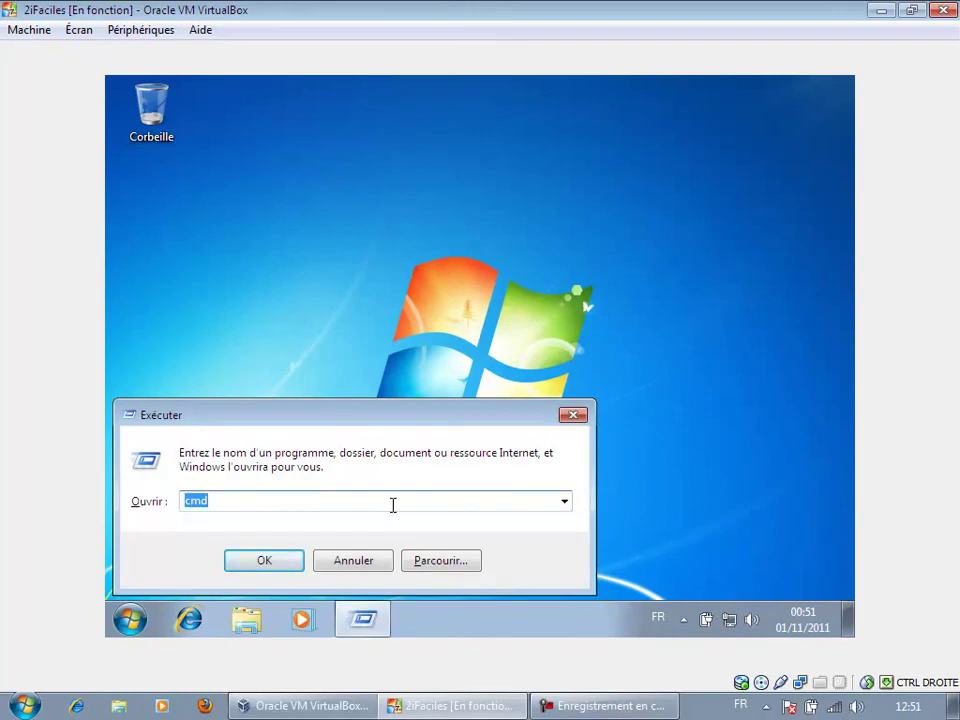
key("Return")
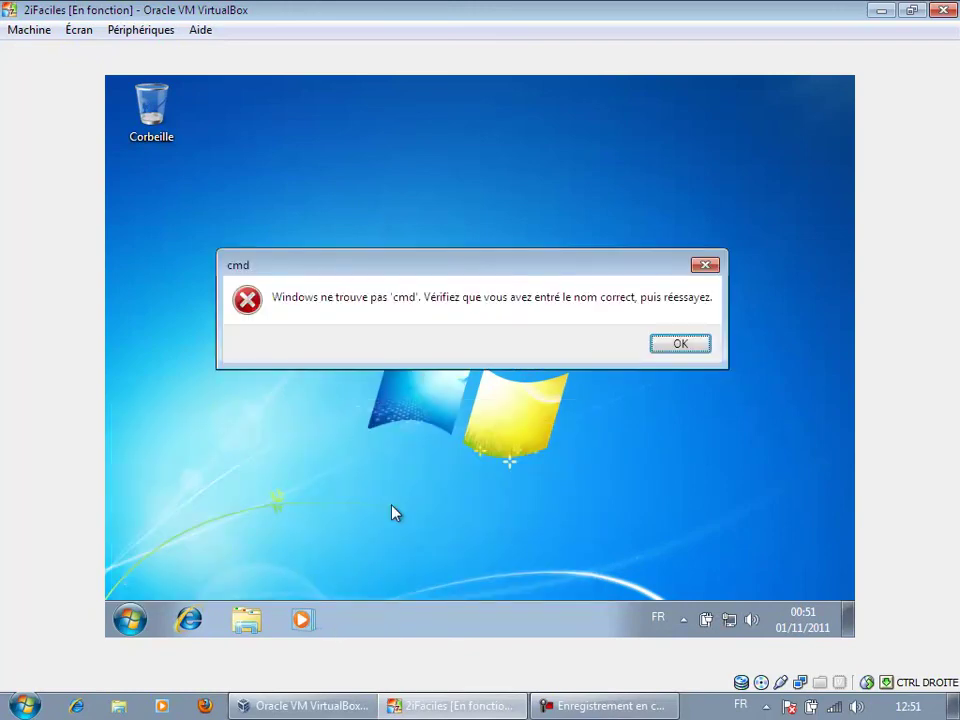
key("Return")
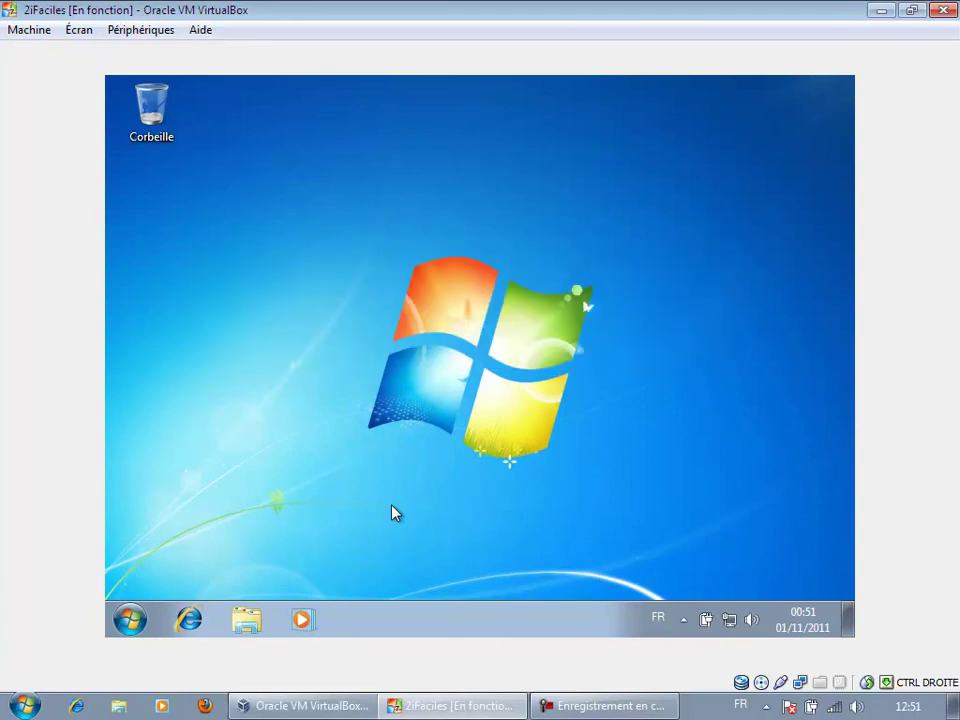
key("super+r")
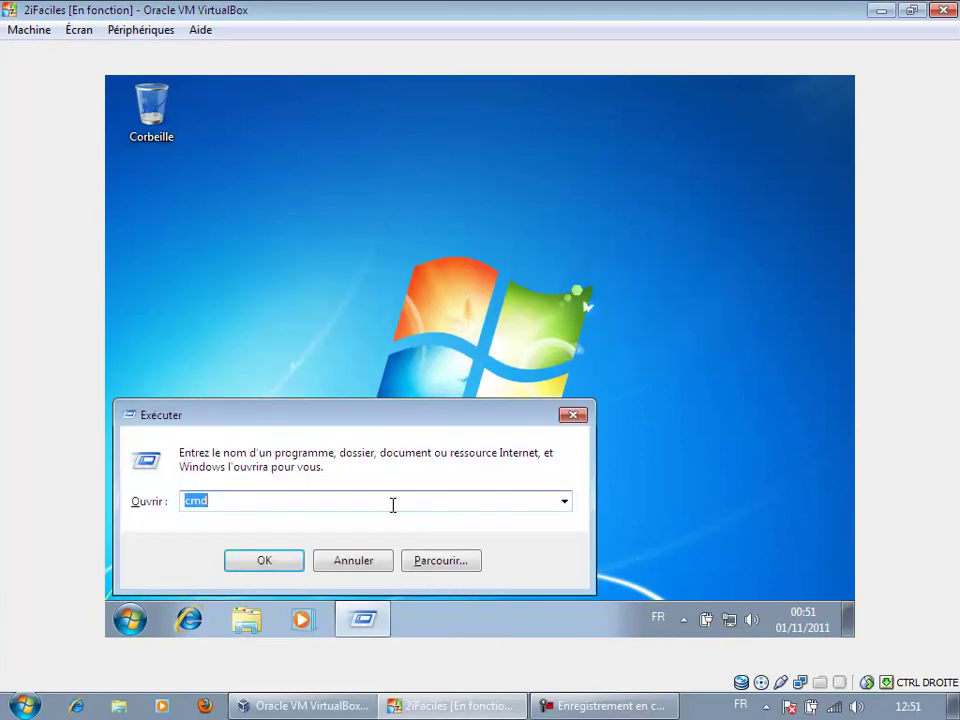
left_click(309, 502)
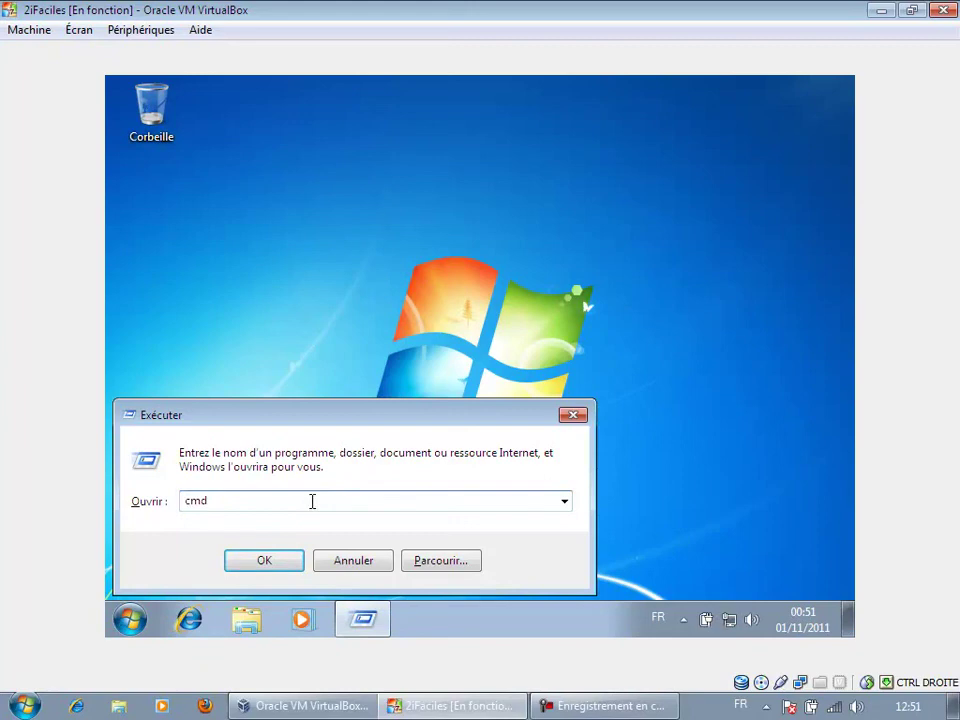
left_click(354, 561)
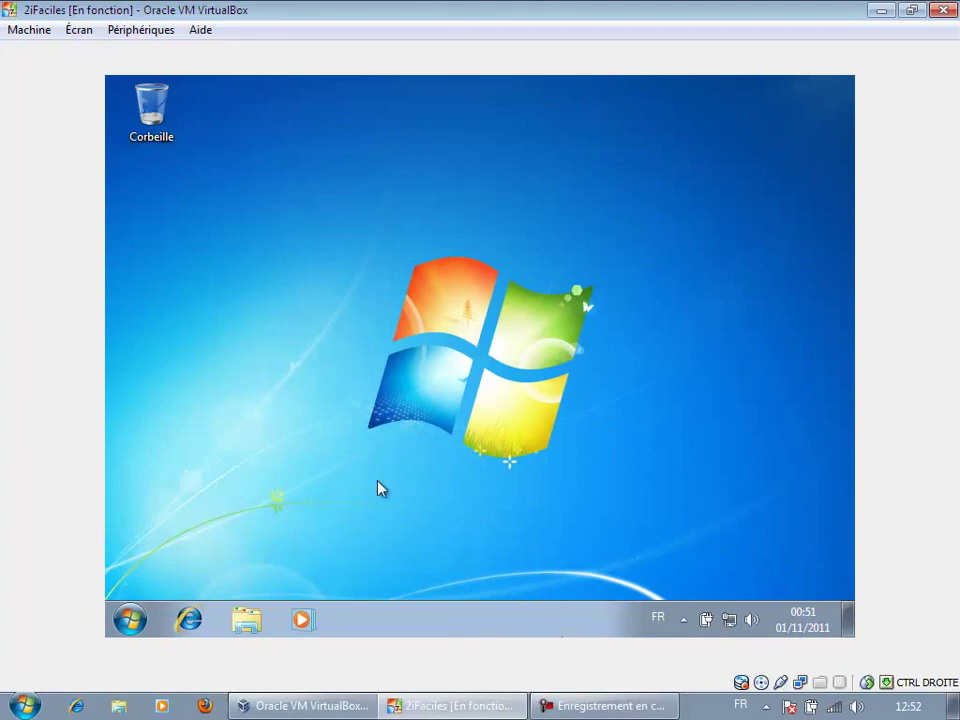
left_click(605, 706)
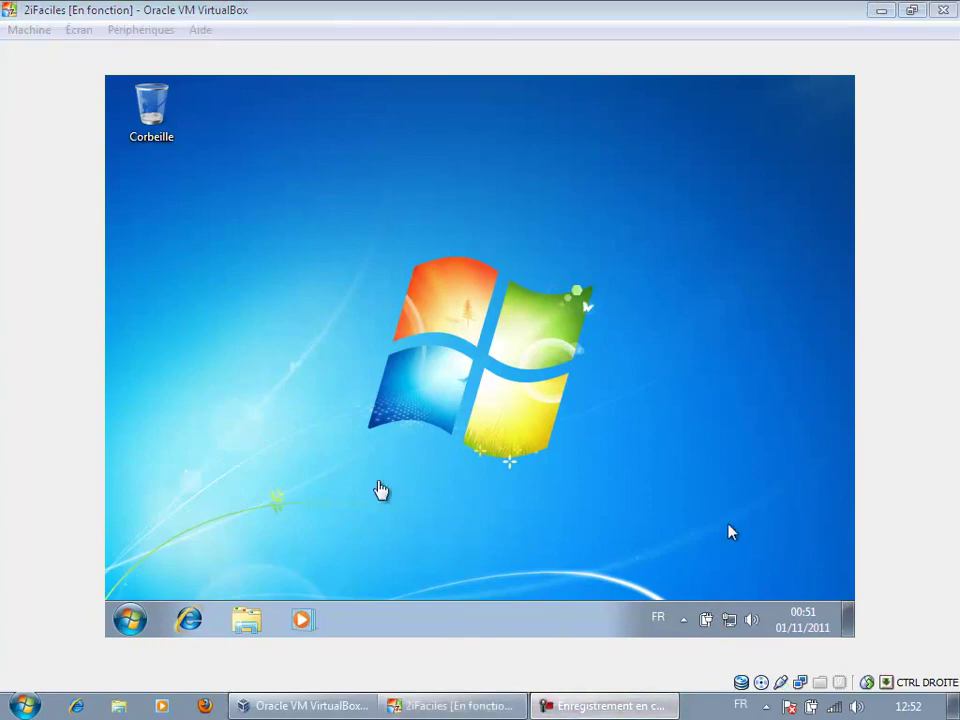